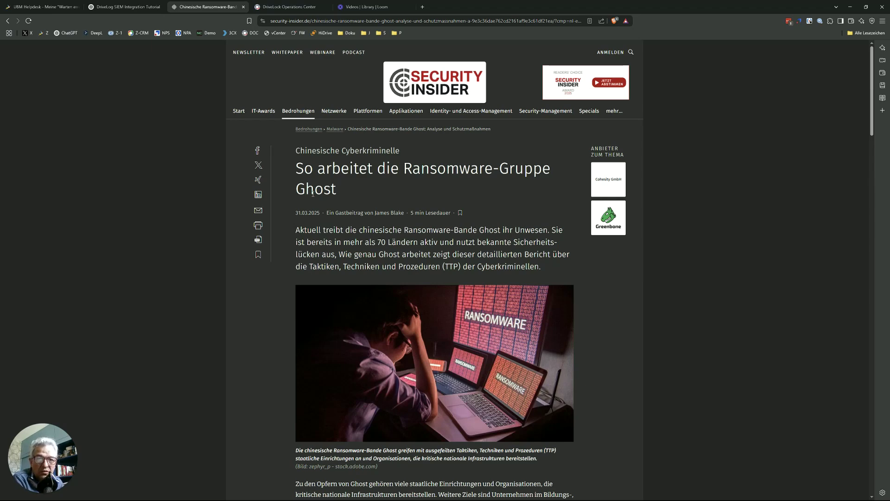
Read the Security Insider article on the Ghost ransomware group, including its initial access, execution, persistence and privilege escalation tactics
scroll(365, 208, "down", 8)
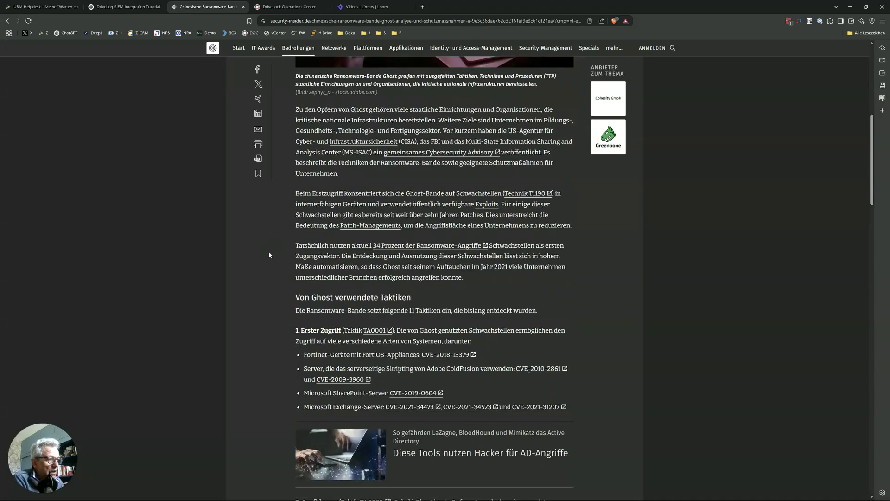
scroll(269, 254, "down", 3)
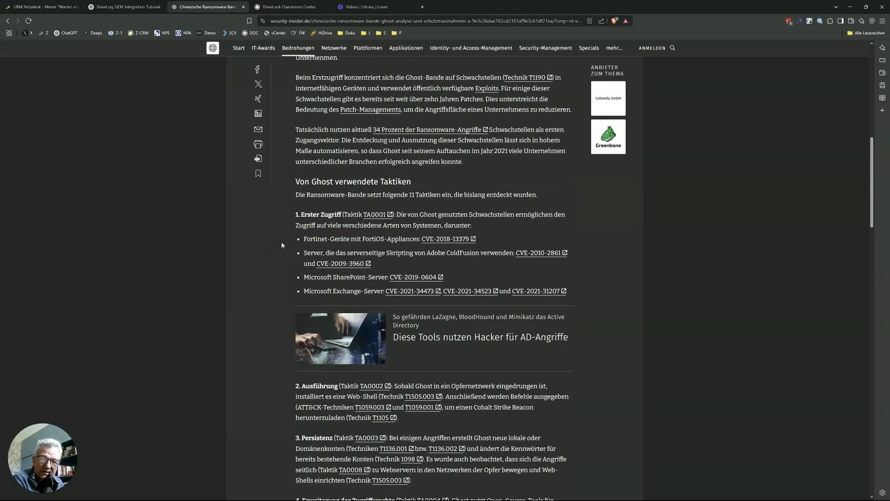
scroll(281, 242, "down", 1)
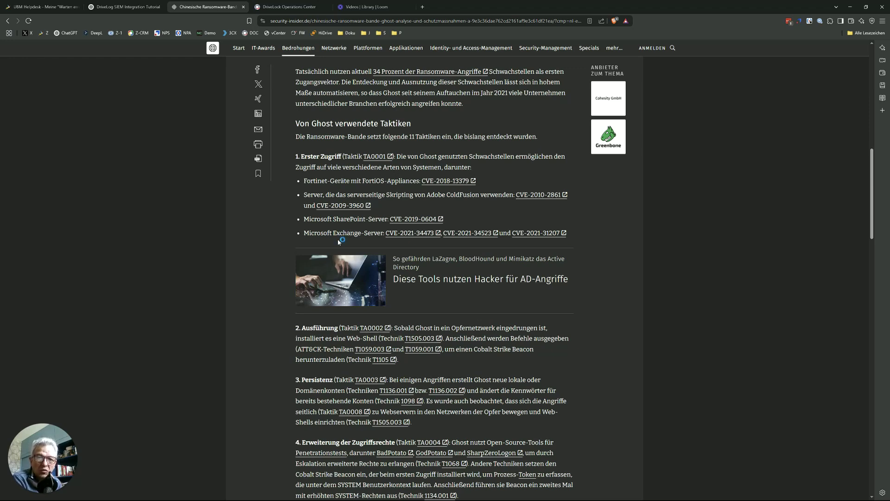
scroll(337, 239, "down", 1)
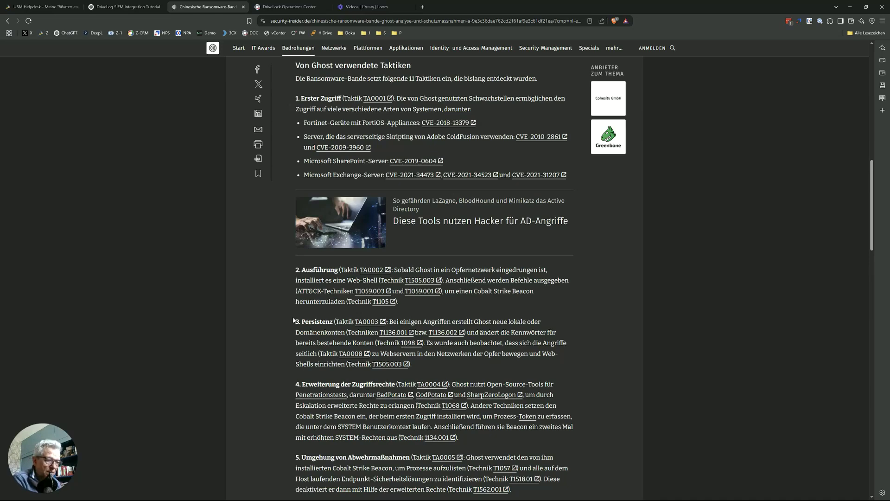
key("alt+Tab")
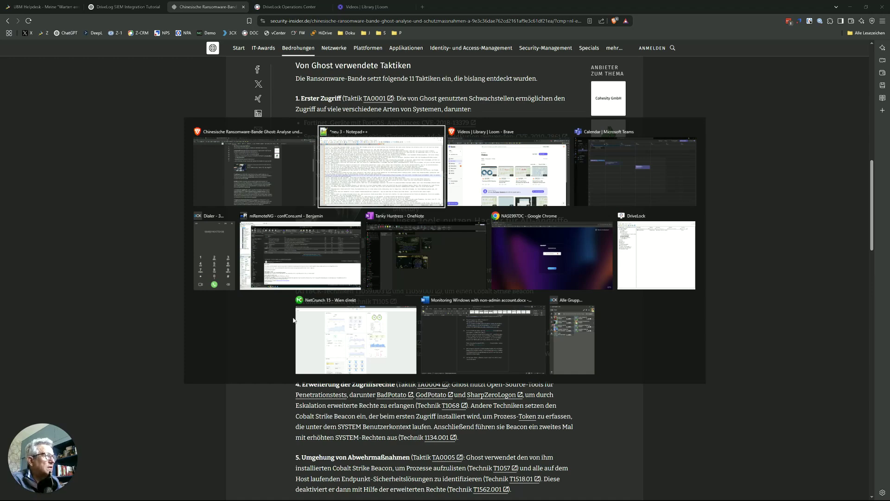
key("Escape")
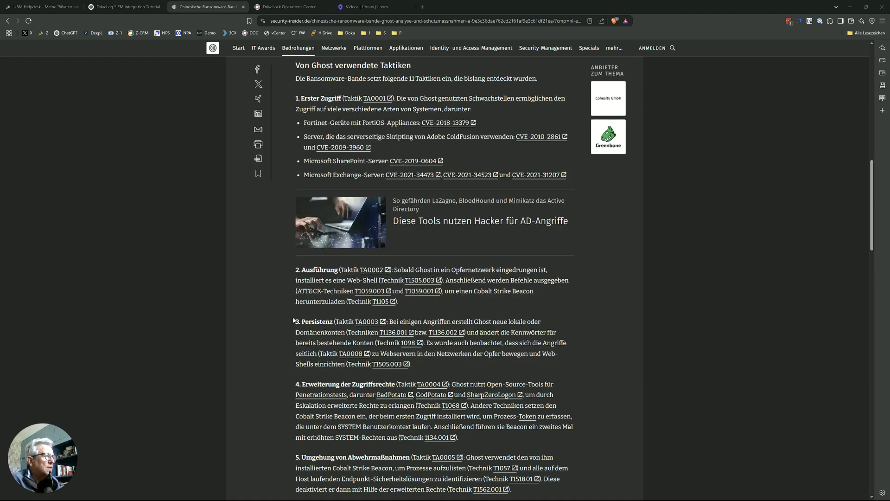
Switch to the DriveLock Operations Center and open its Backend settings
left_click(283, 8)
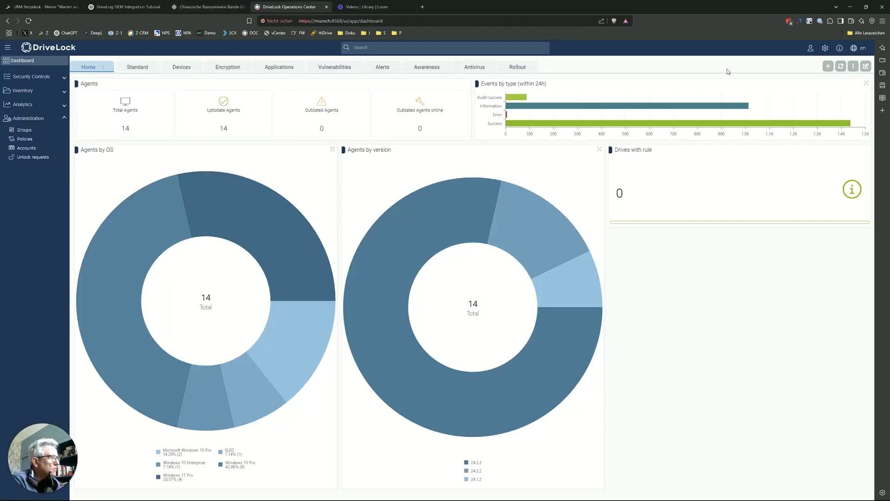
left_click(827, 50)
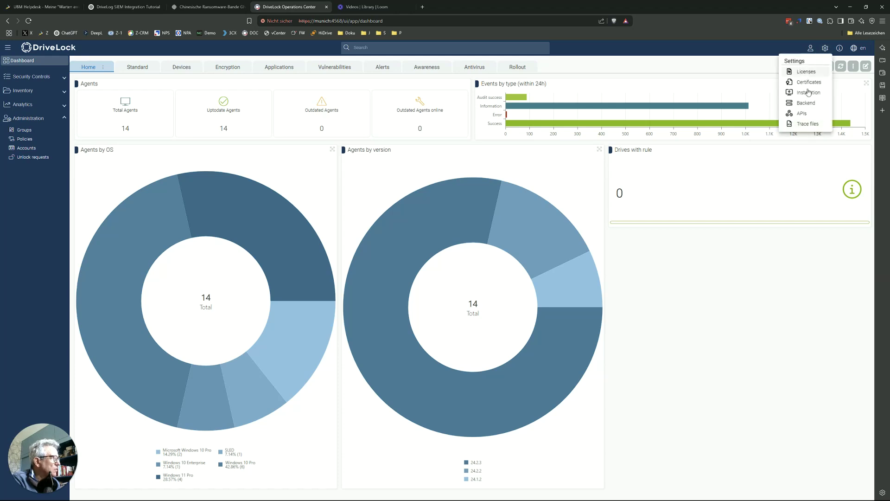
left_click(810, 104)
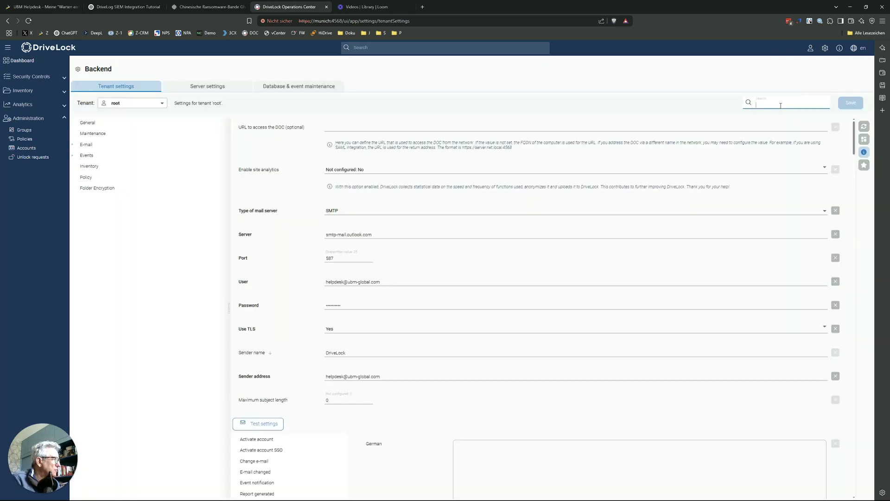
Search the tenant settings for "syslog" and display the Syslog connector options under Events
type("syslo")
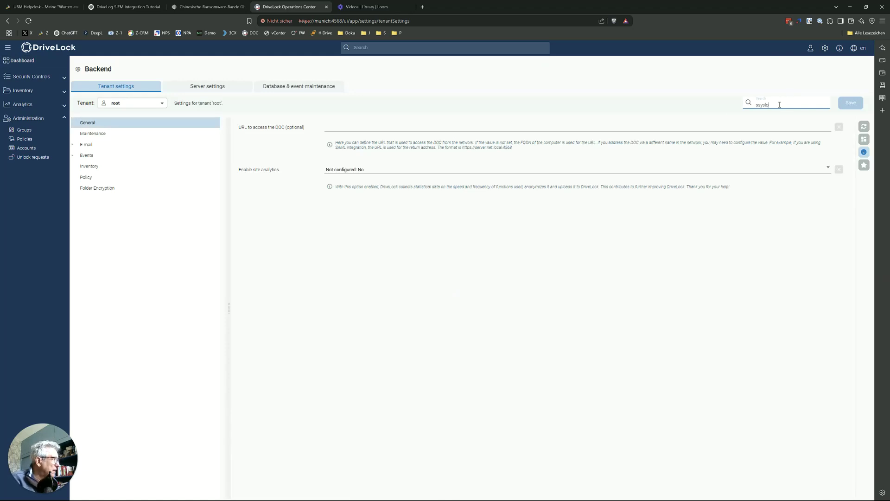
key("BackSpace")
type("yslog")
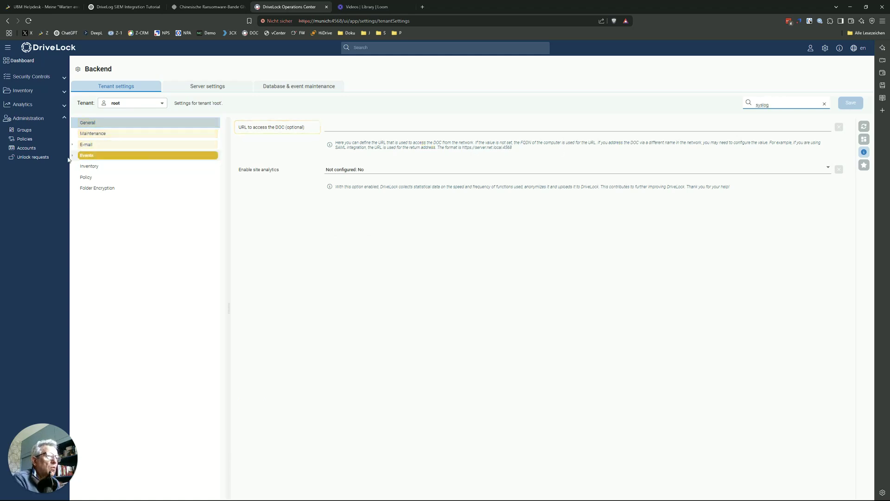
left_click(87, 155)
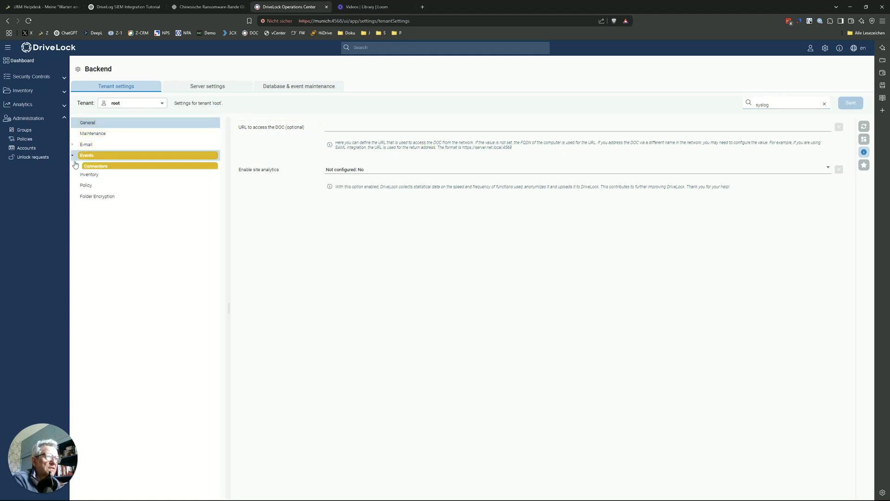
left_click(99, 171)
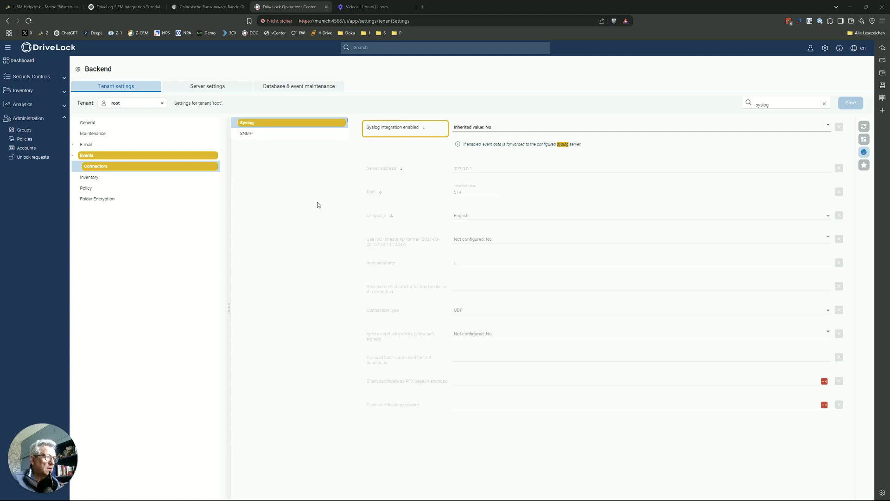
In the mRemoteNG session, create a local user with full name "Normal User" and description "Very normal user no stress!" through PowerShell, and refresh the Benutzer list
key("alt+Tab")
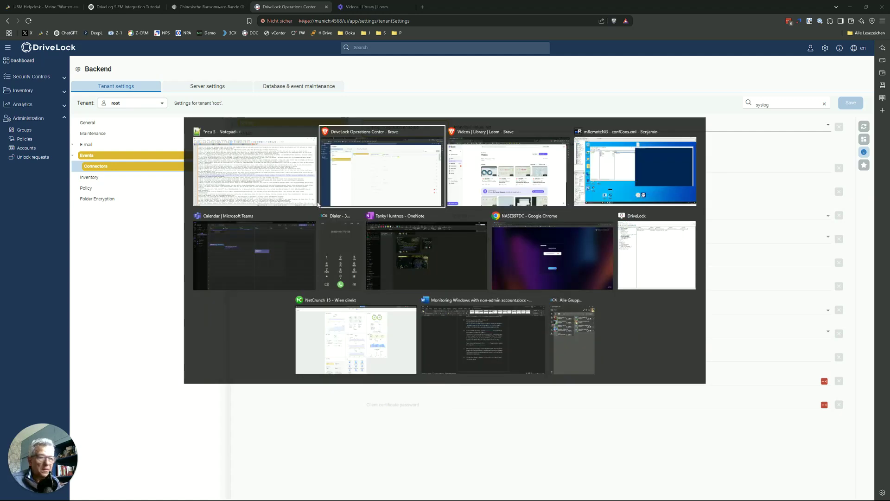
key("alt+Tab")
key("alt+Tab")
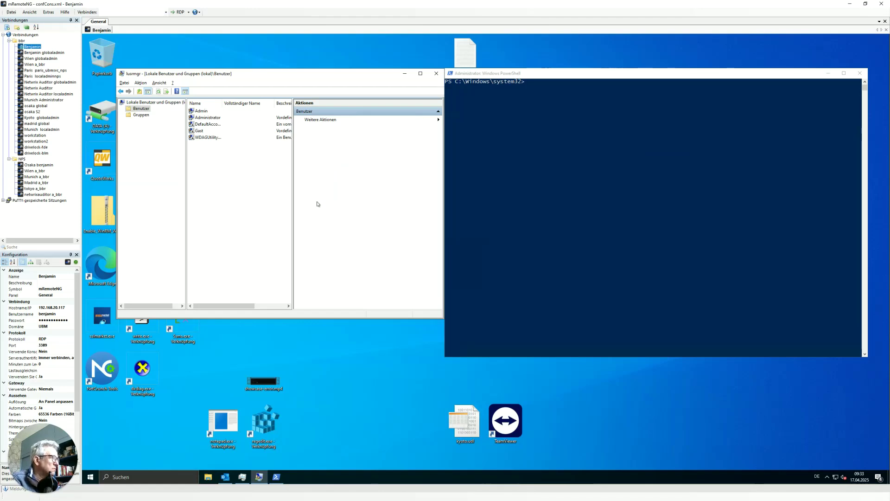
left_click(527, 159)
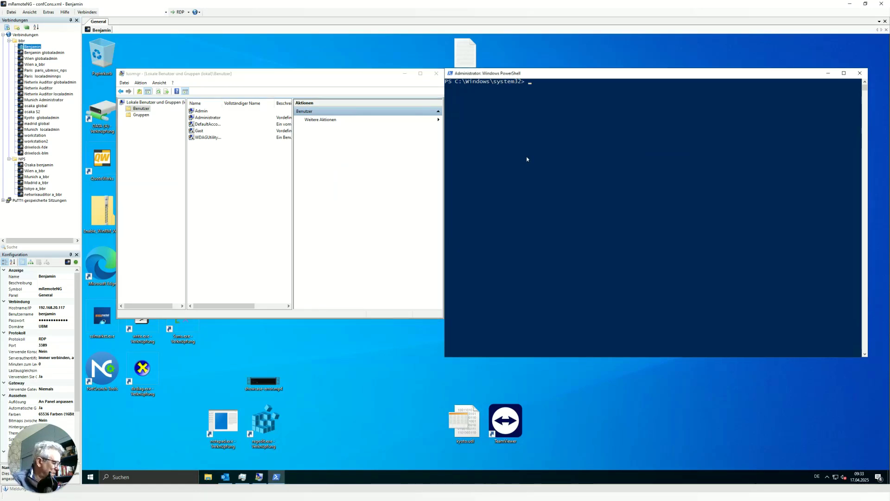
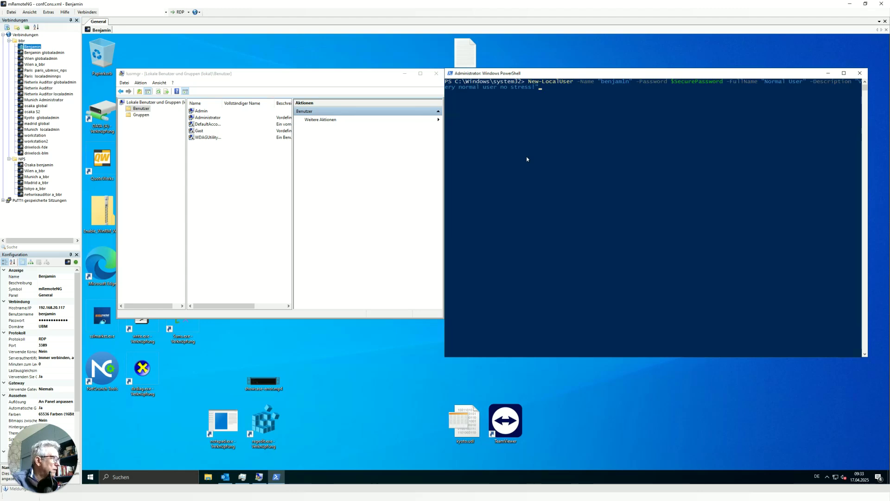
key("Return")
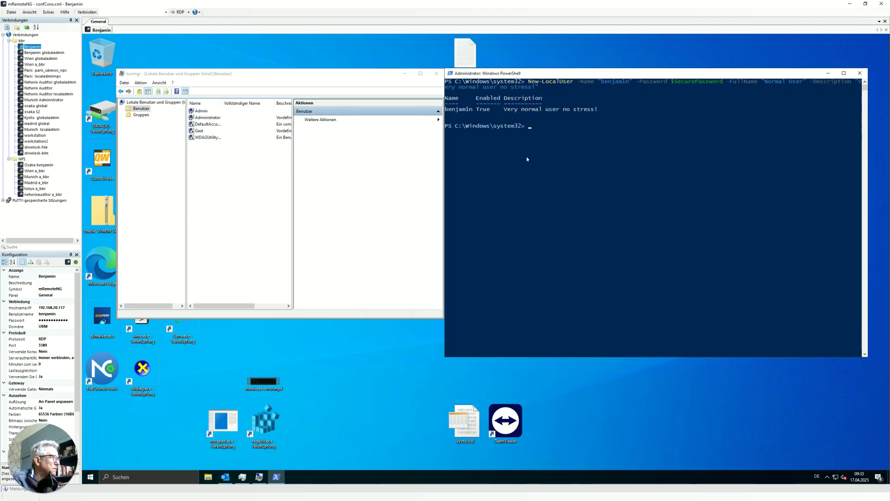
left_click(159, 92)
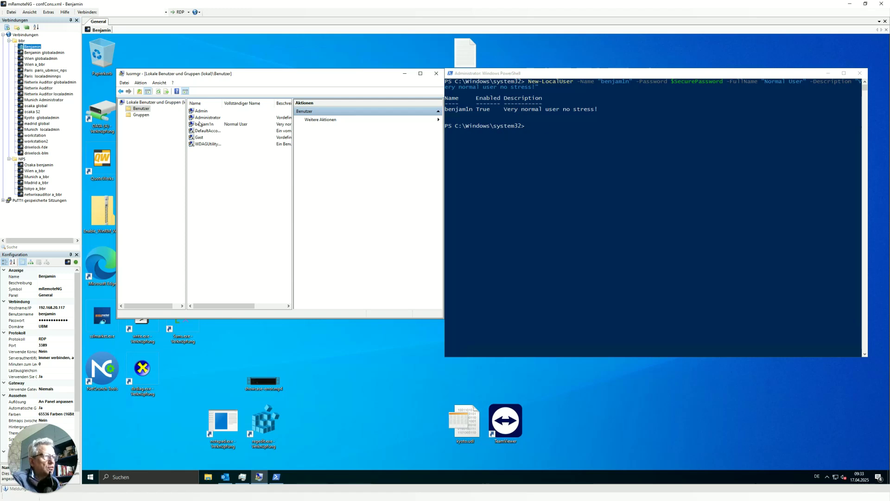
left_click(158, 92)
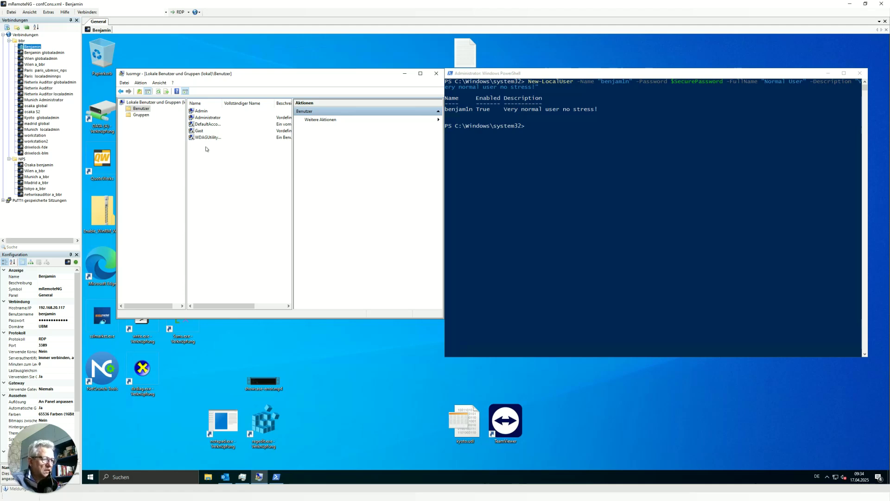
Return to the DriveLock Operations Center and open the Testpolicy_bbr policy for editing
key("alt+Tab")
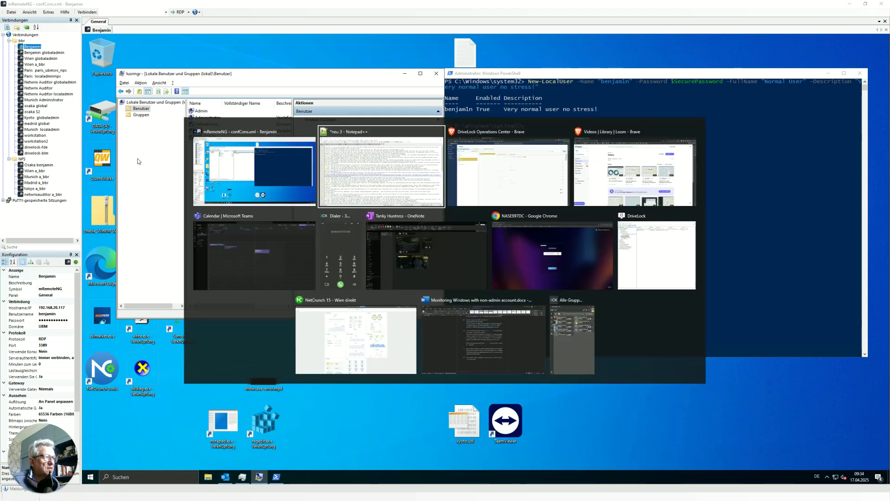
key("alt+Tab")
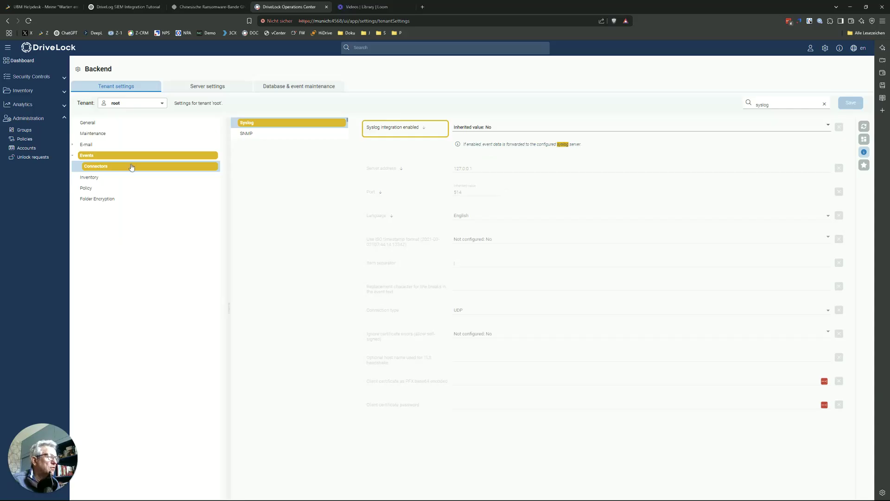
left_click(25, 139)
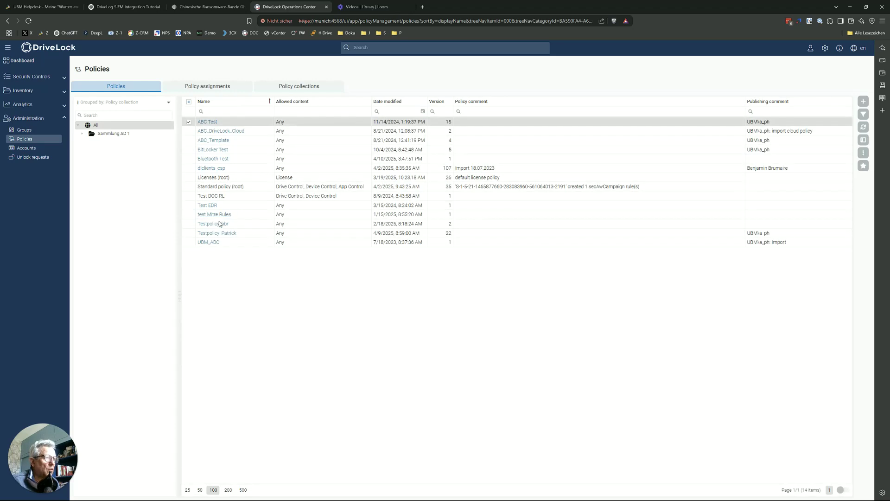
right_click(220, 223)
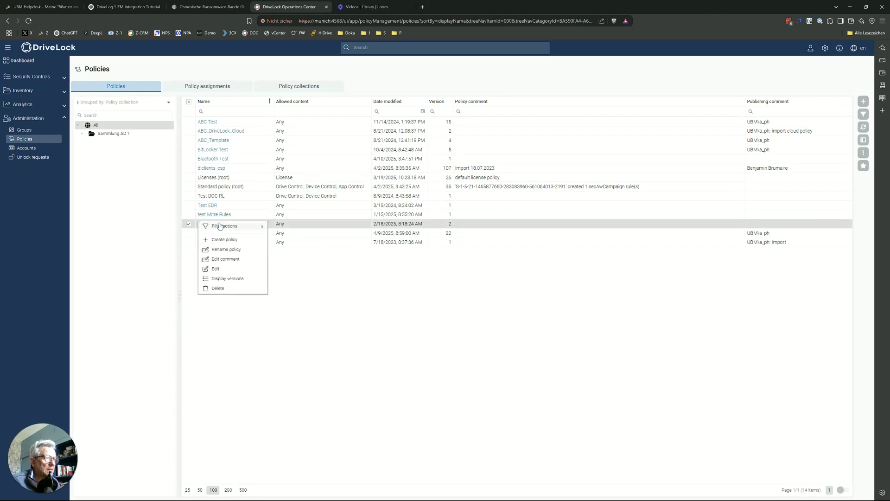
left_click(217, 269)
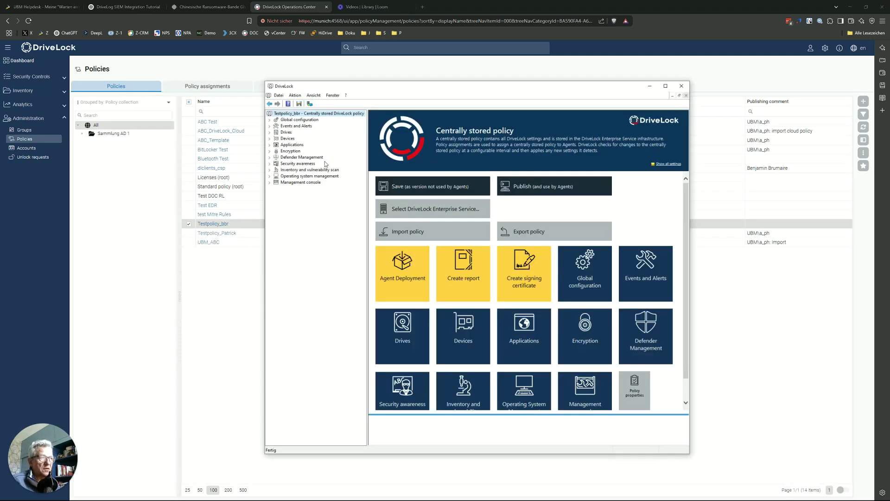
Add Microsoft-Windows-Security-Auditing as a 3rd party event provider under Events and Alerts, filtering the providers by "security"
left_click(270, 126)
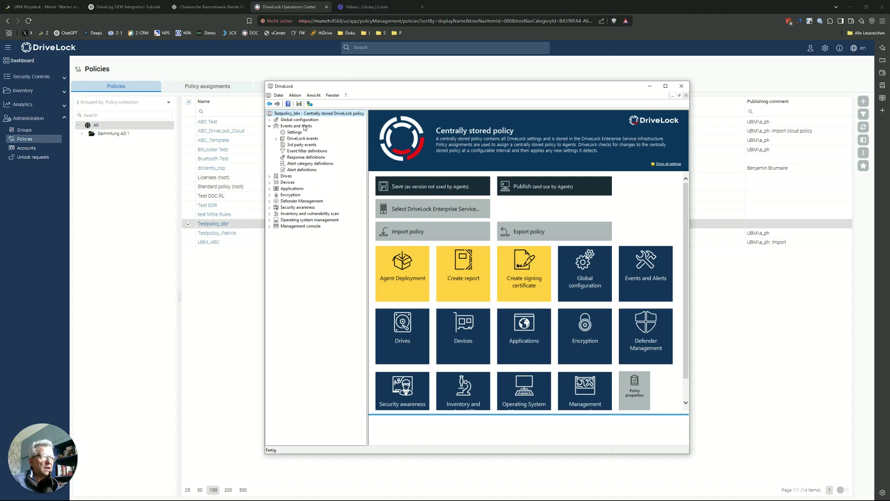
left_click(301, 145)
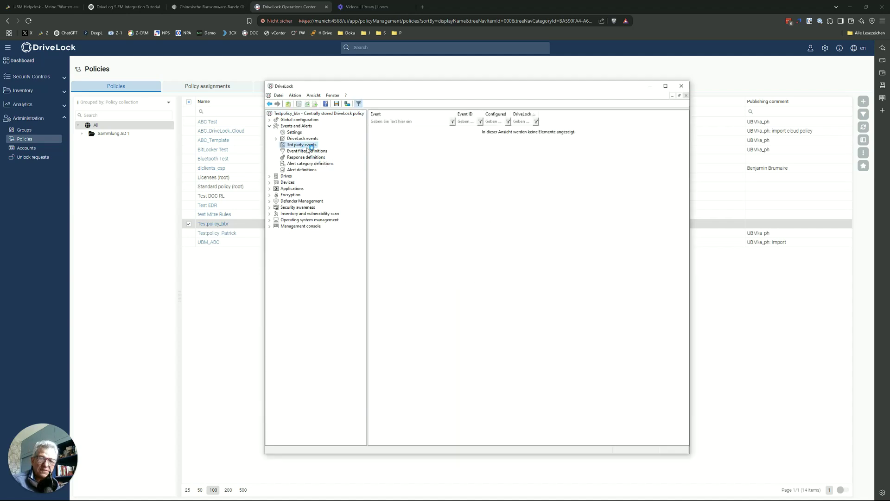
right_click(382, 142)
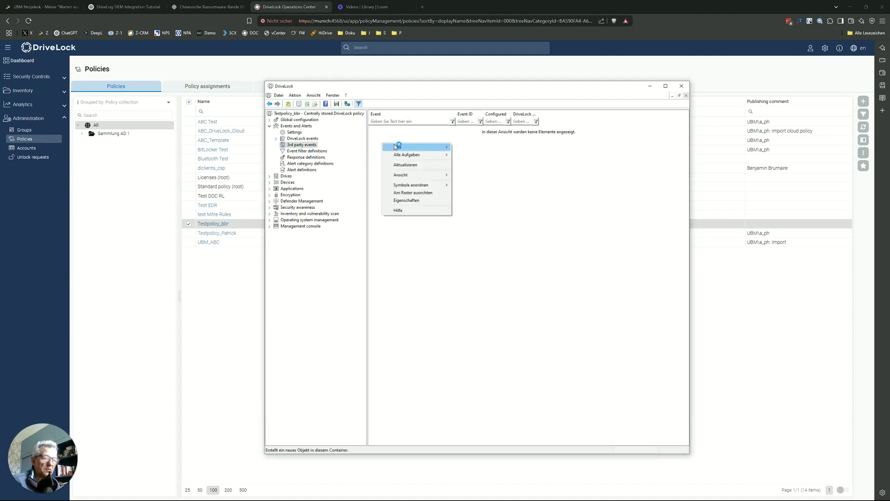
mouse_move(395, 147)
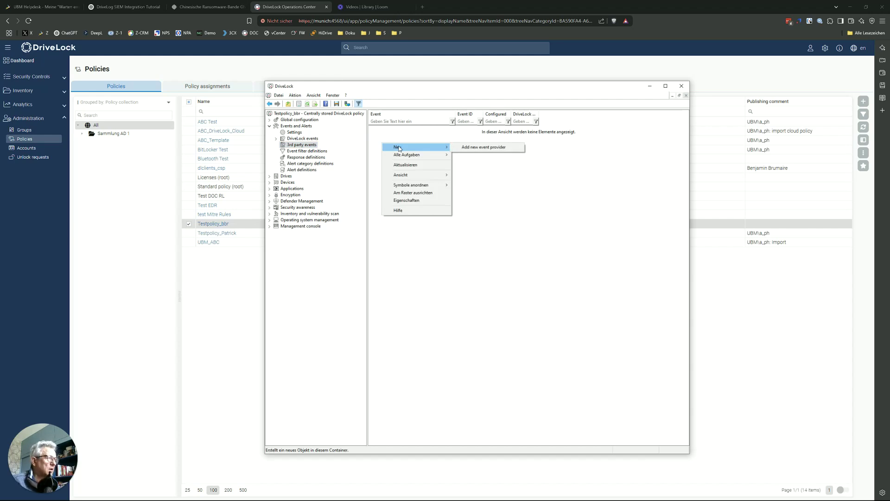
left_click(477, 147)
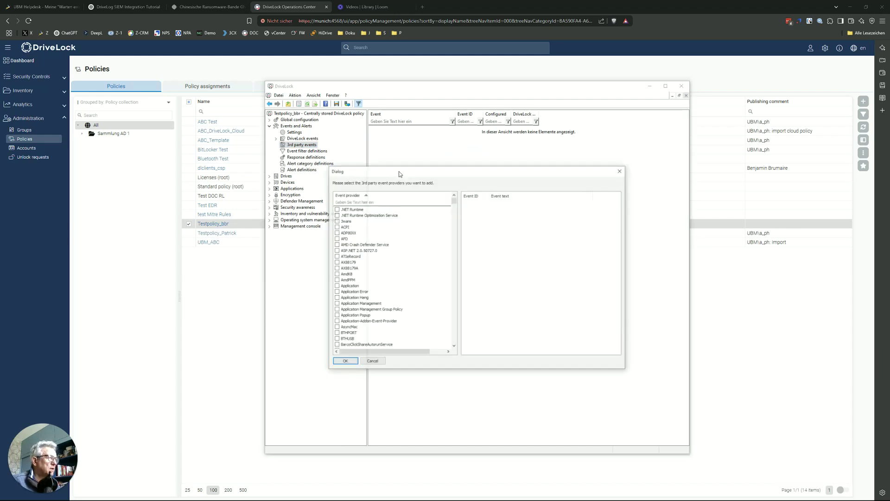
left_click(390, 202)
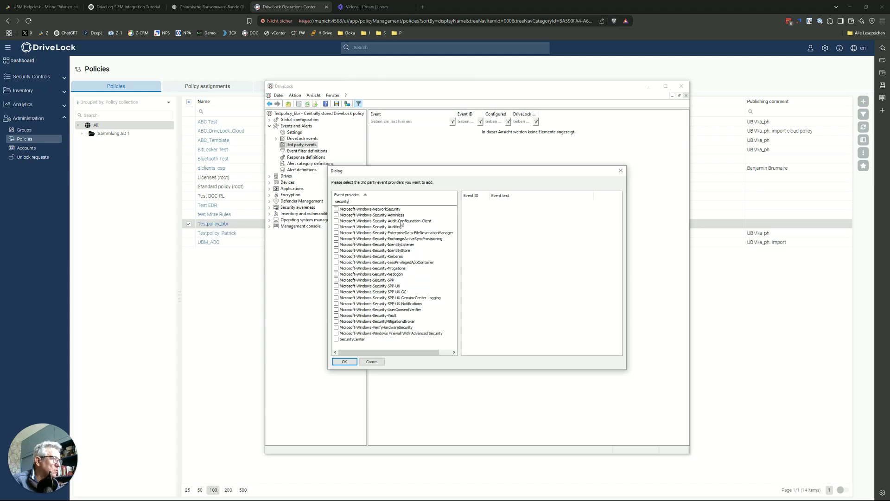
left_click(336, 226)
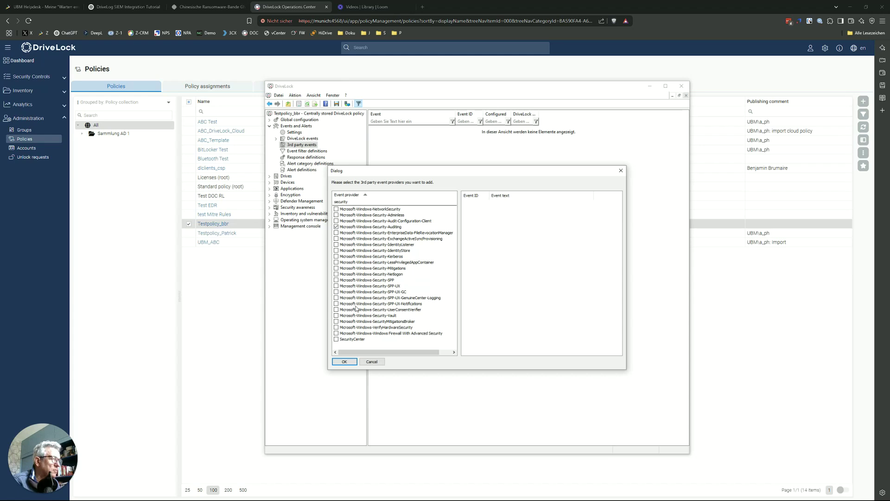
left_click(345, 362)
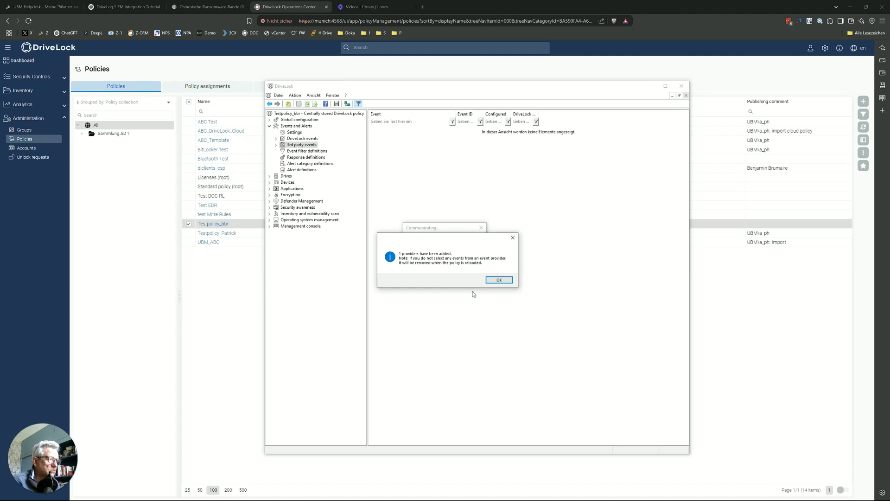
left_click(504, 280)
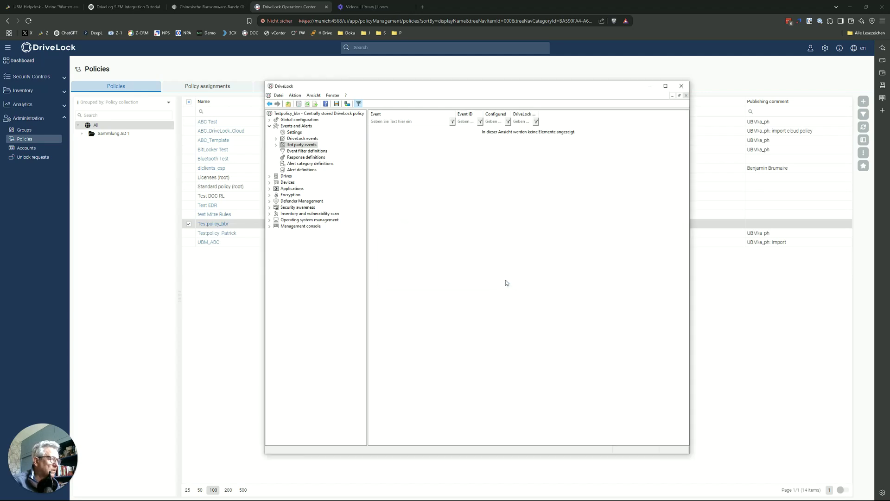
Open the Microsoft-Windows-Security-Auditing provider under 3rd party events and filter its events by "Benutzer"
left_click(277, 144)
left_click(323, 152)
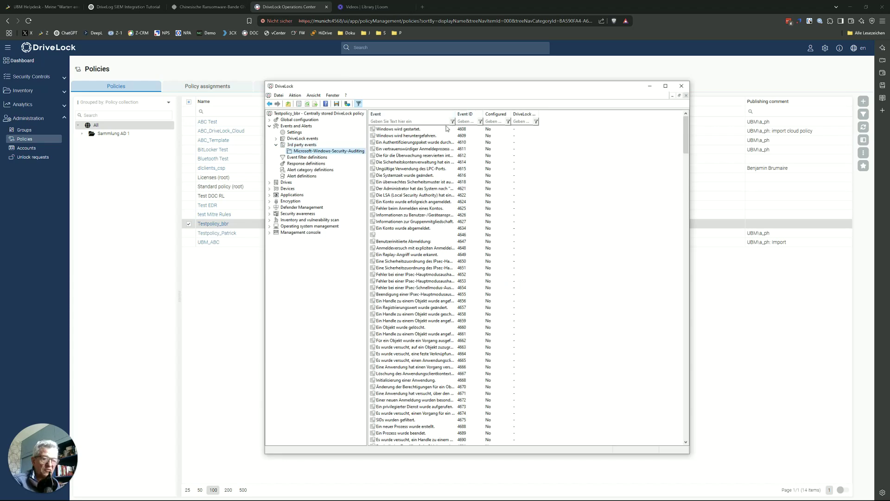
left_click(432, 123)
type("B")
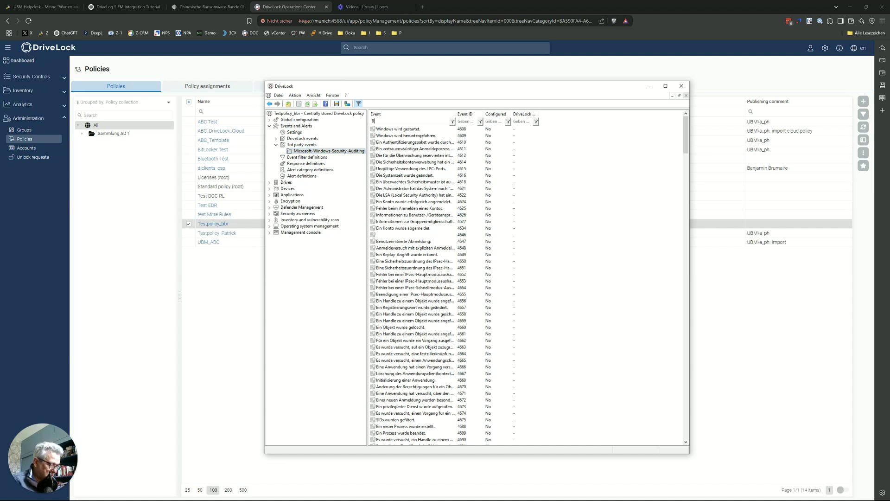
type("enutzer")
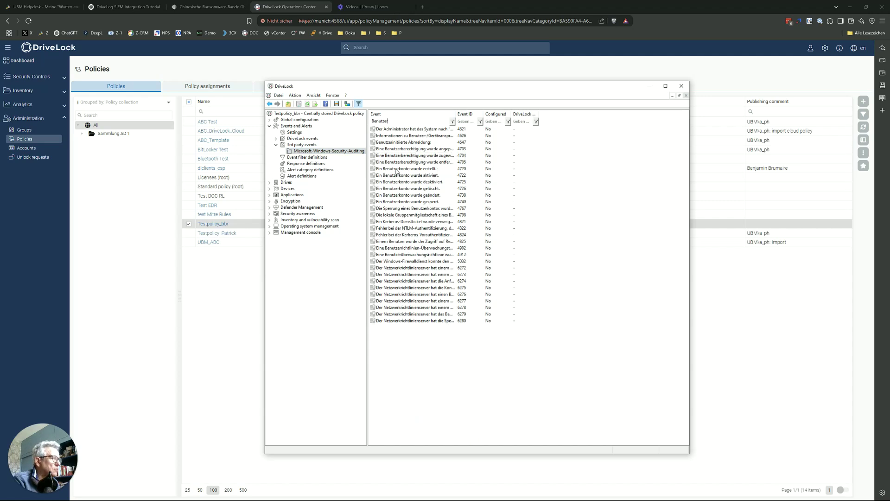
Configure event 4720, "Ein Benutzerkonto wurde erstellt.", by accepting its properties with DriveLock Enterprise Service recording left off
left_click(397, 172)
right_click(391, 171)
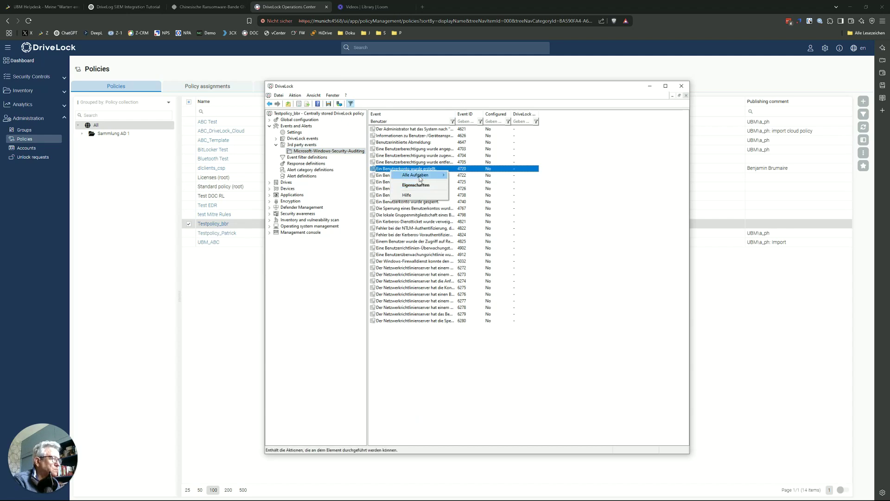
mouse_move(425, 175)
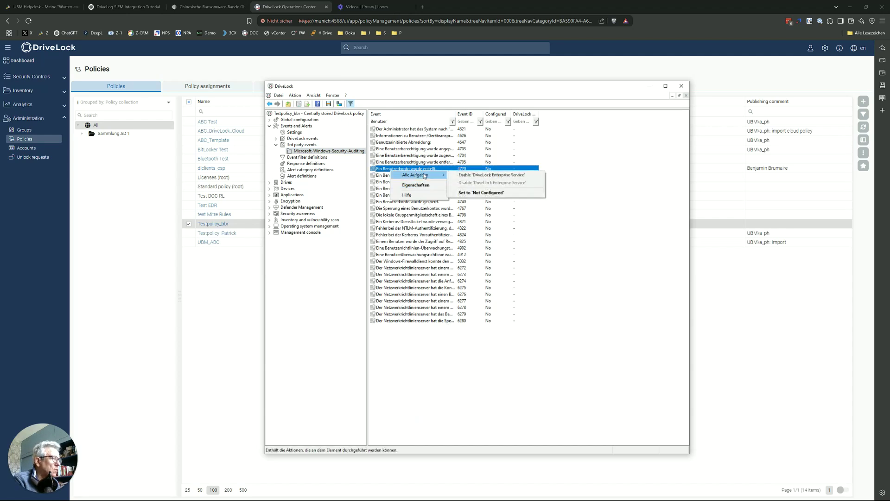
left_click(416, 185)
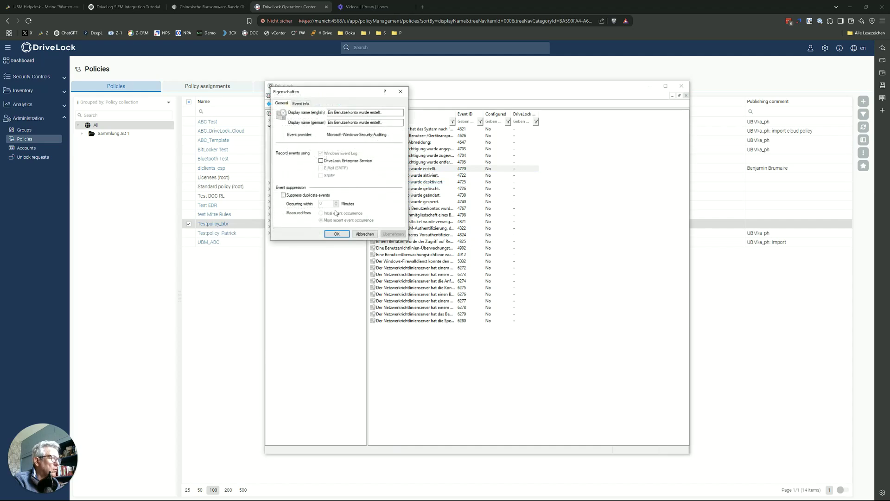
left_click(337, 234)
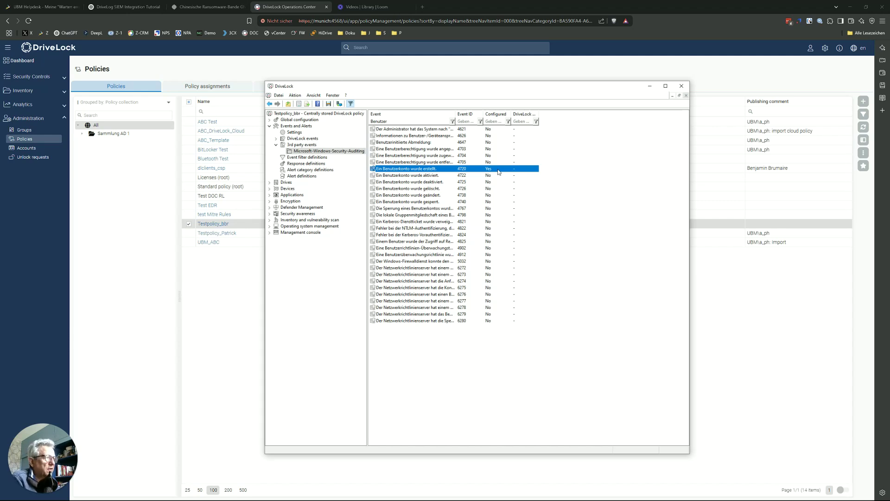
Create an event filter definition for event 4720 from Microsoft-Windows-Security-Auditing and record its events through DriveLock Enterprise Service
left_click(308, 158)
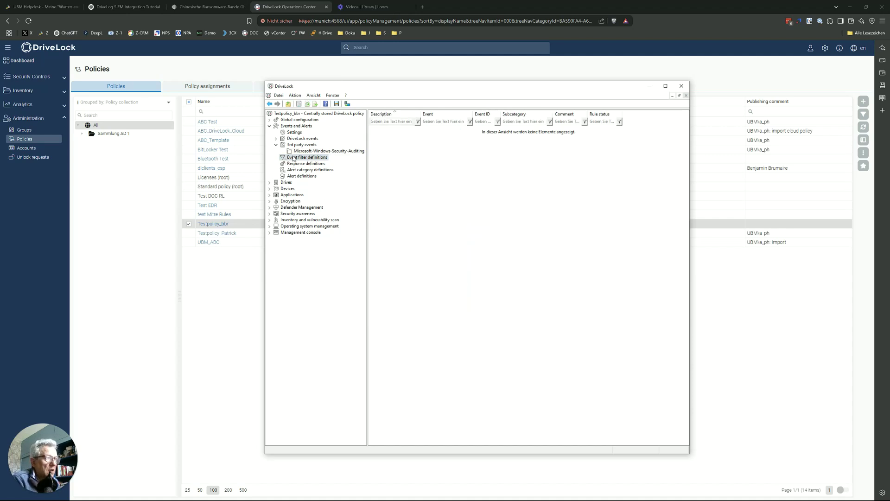
right_click(383, 154)
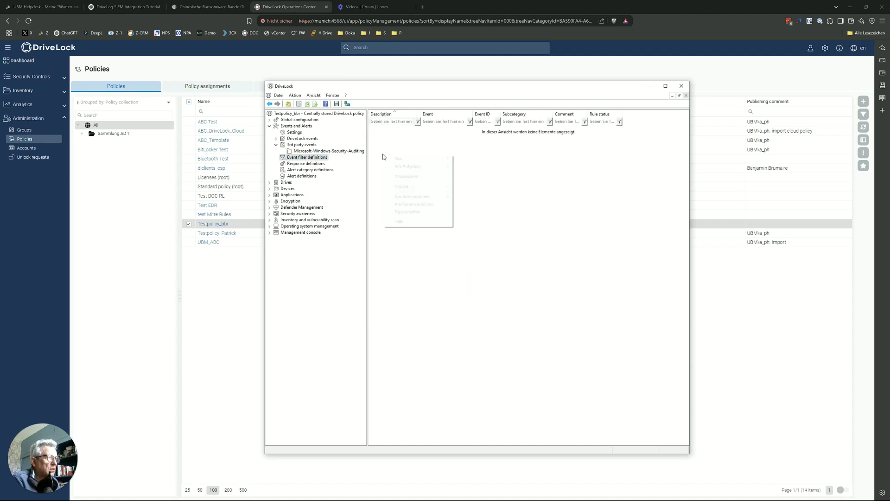
mouse_move(401, 161)
left_click(478, 158)
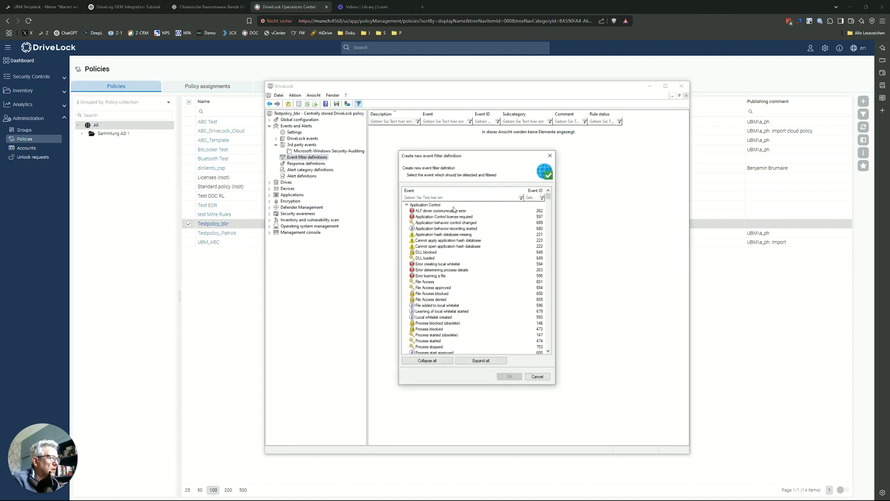
left_click(533, 198)
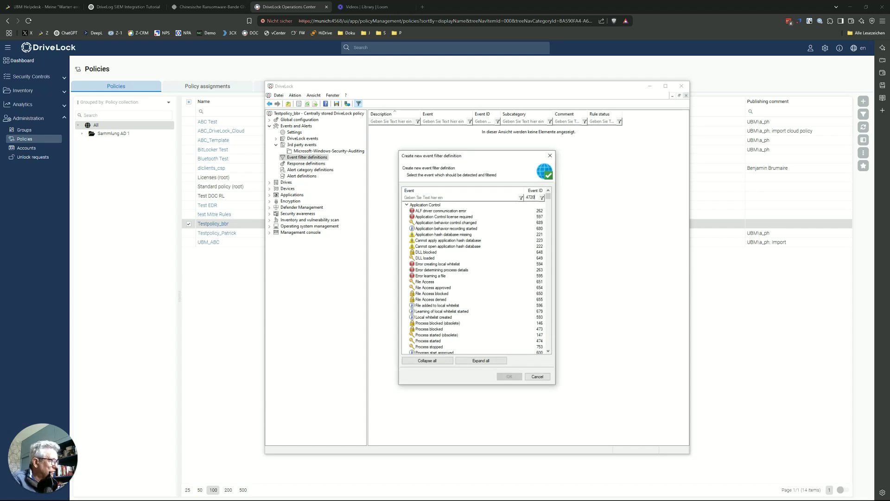
left_click(435, 269)
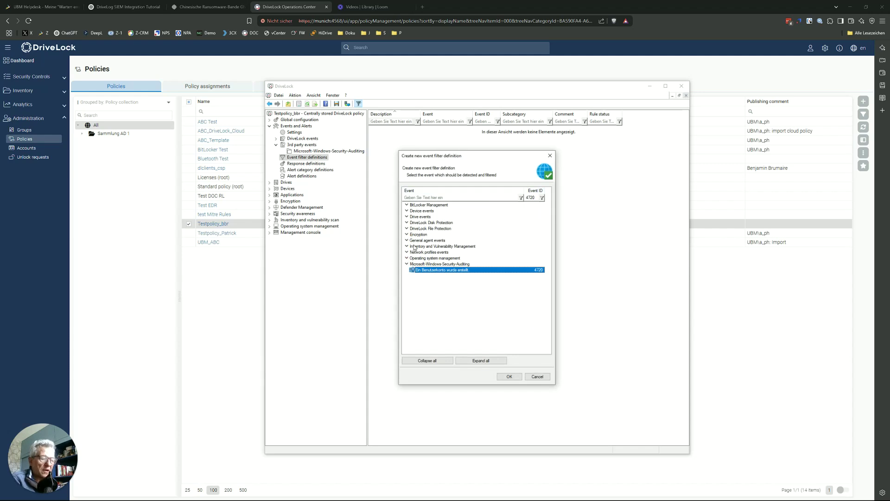
left_click(509, 376)
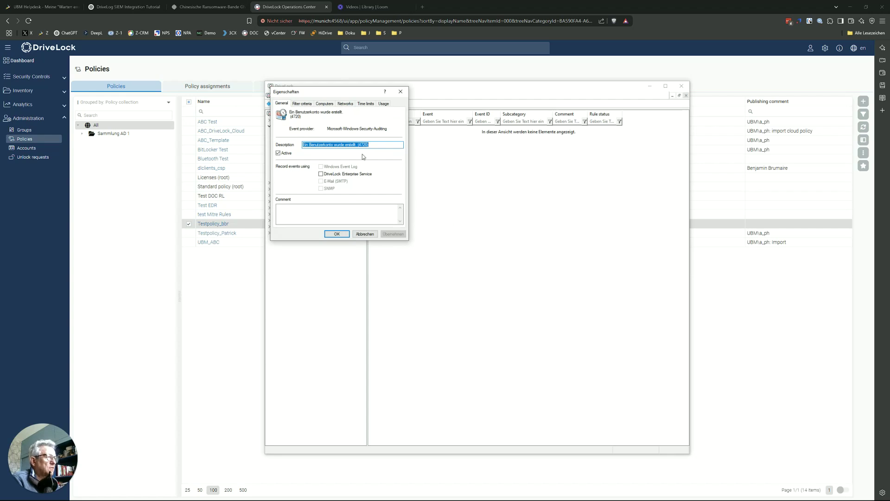
left_click(322, 177)
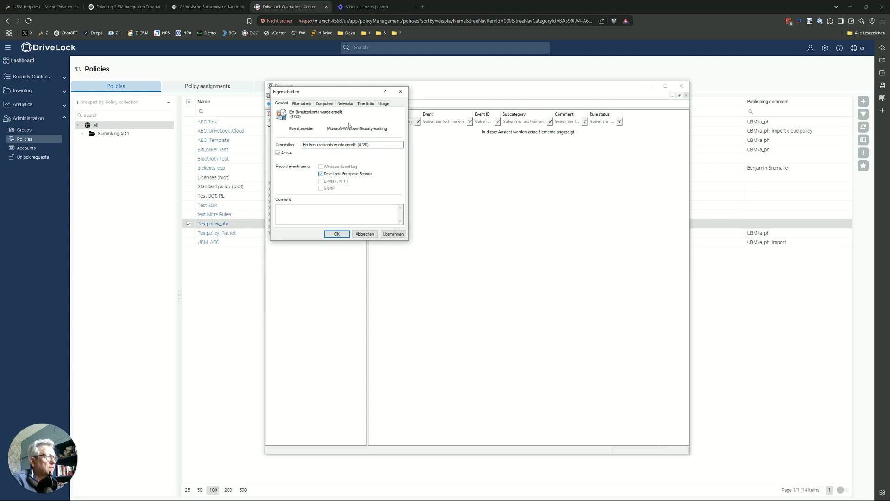
Add a filter criterion on Parameter 5, the applicant's Kontoname, to the new event filter
left_click(302, 103)
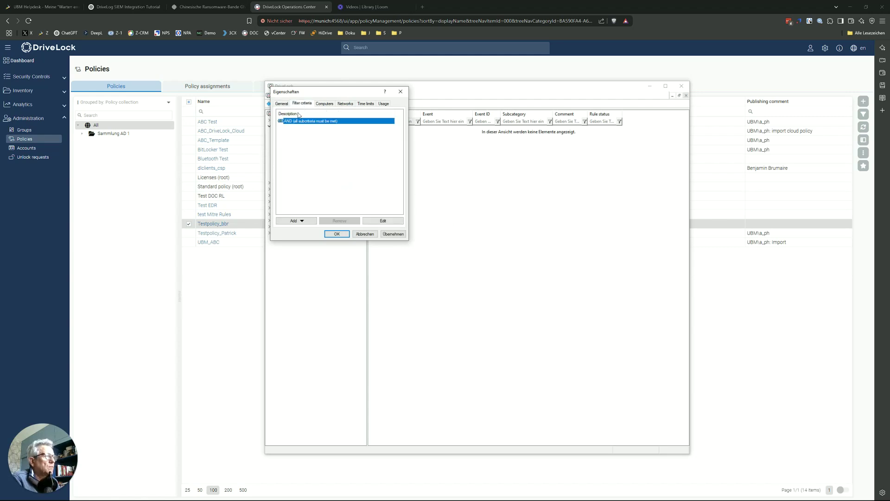
left_click(307, 221)
left_click(301, 229)
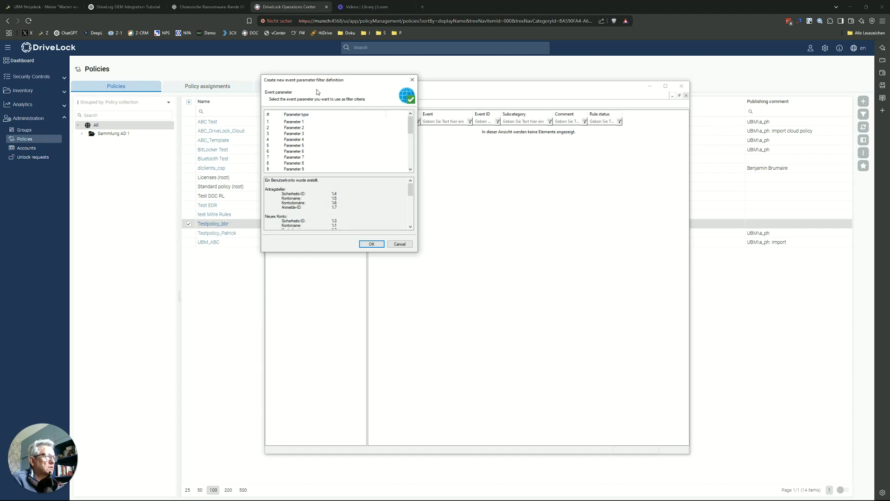
left_click_drag(342, 85, 356, 100)
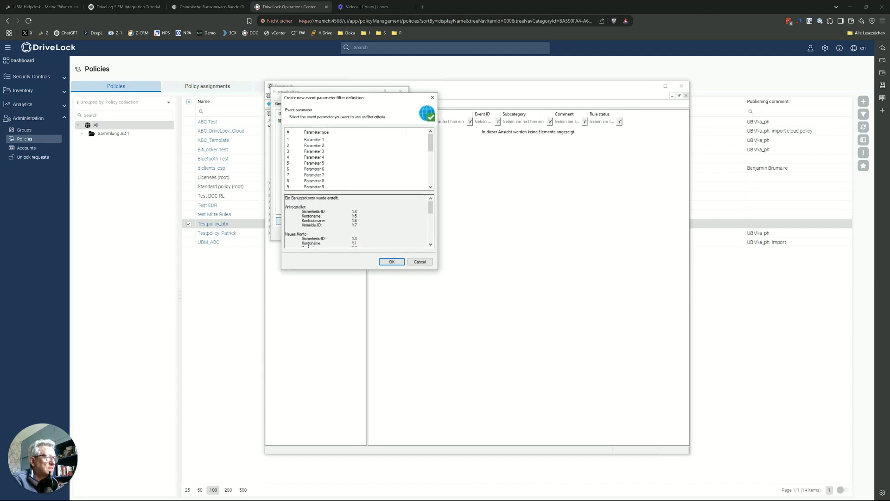
left_click_drag(302, 216, 360, 216)
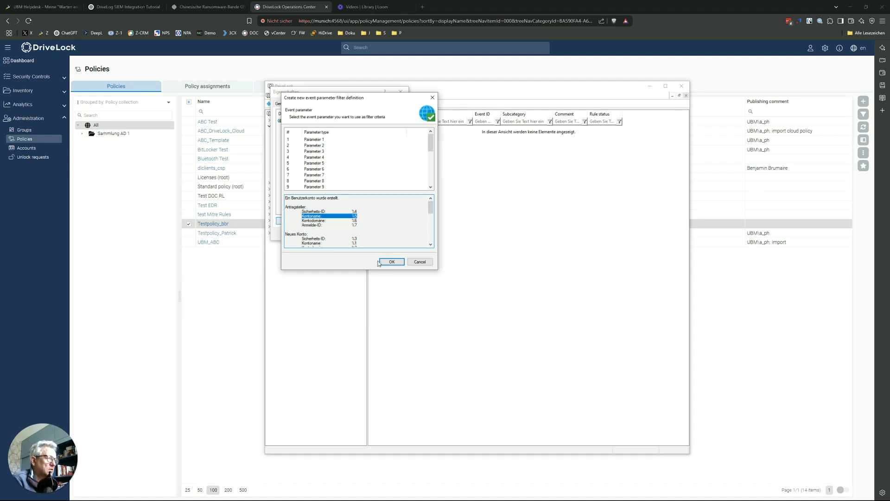
left_click(320, 163)
left_click(392, 262)
Set the Parameter 5 criterion to the = operator with the requesting account's name as its value, and apply it
left_click(334, 163)
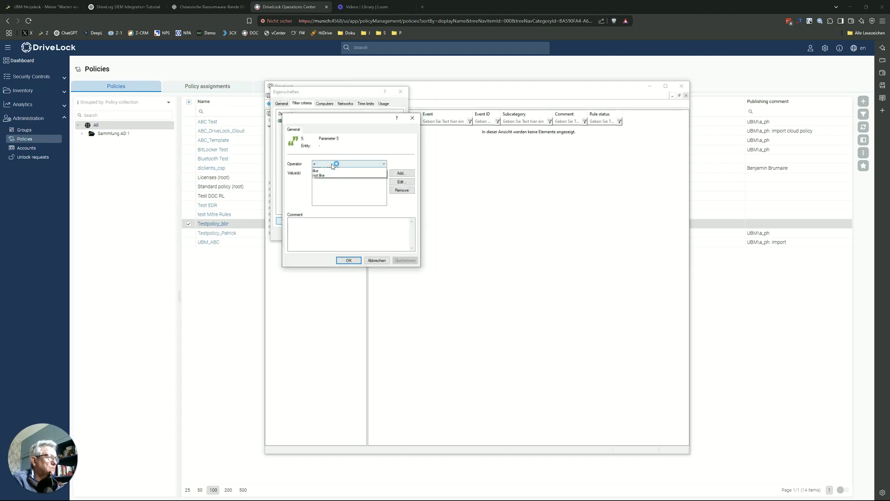
left_click(321, 174)
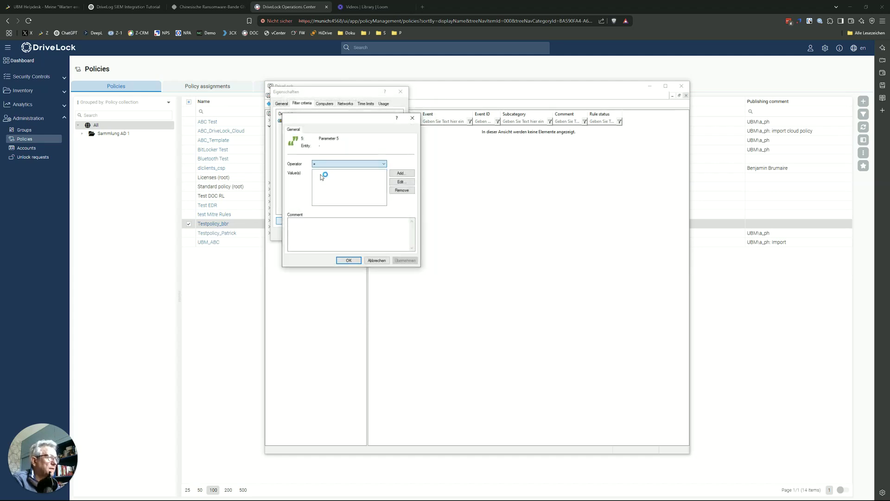
left_click(402, 173)
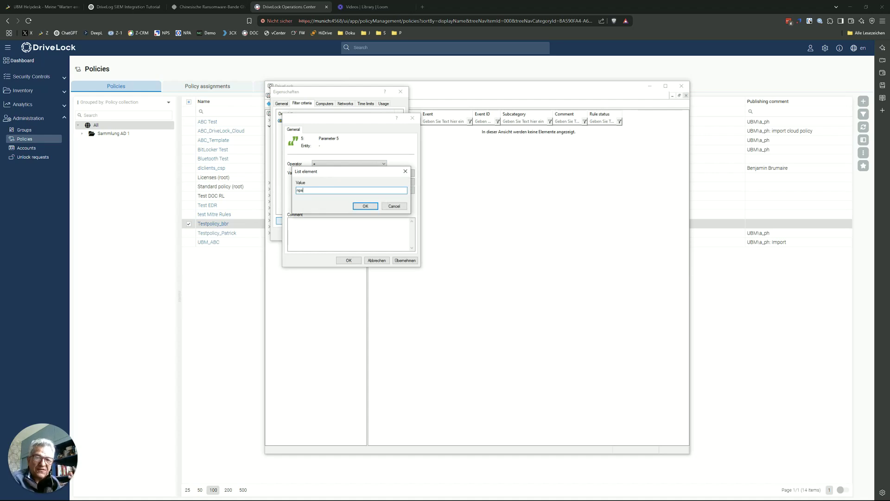
left_click(365, 205)
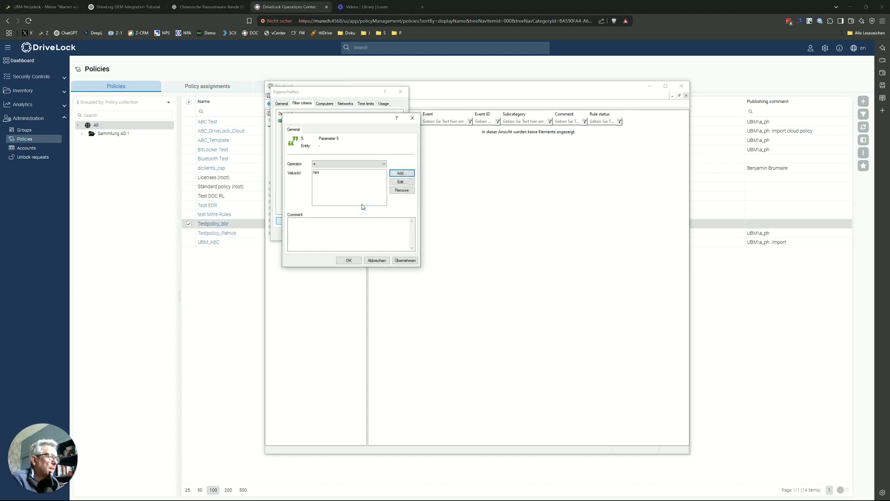
left_click(405, 261)
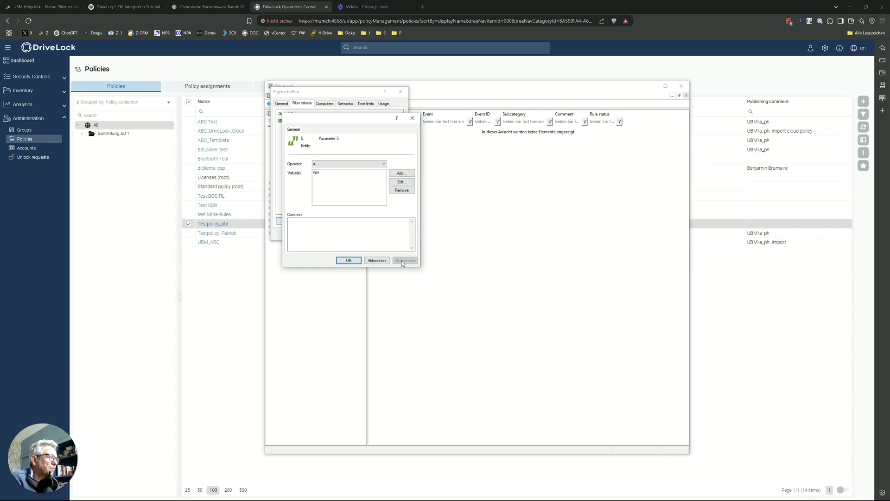
left_click(349, 261)
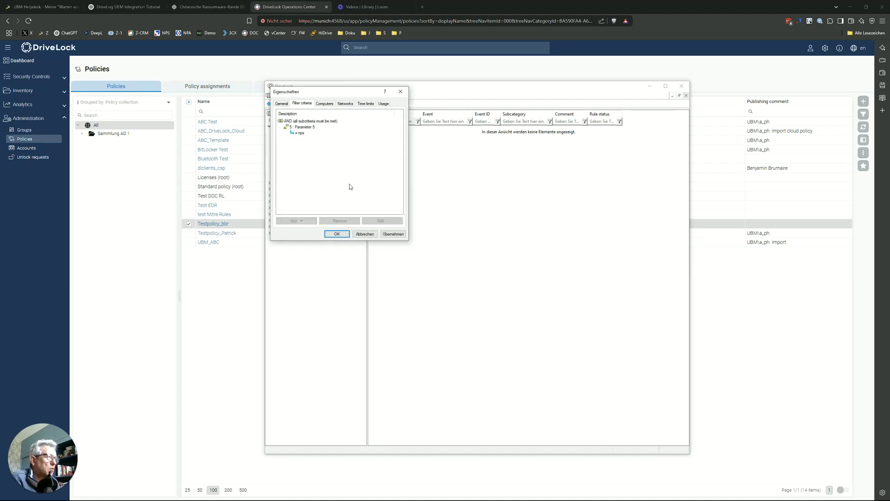
left_click(301, 121)
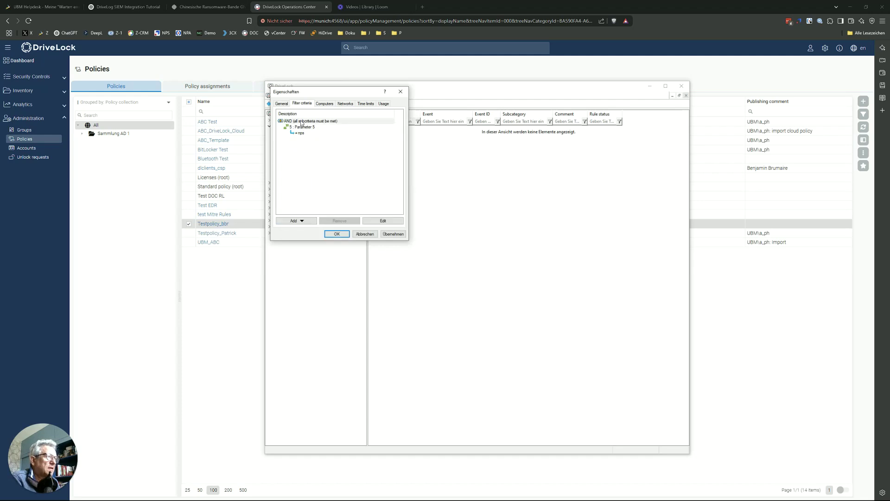
left_click(297, 221)
left_click(296, 229)
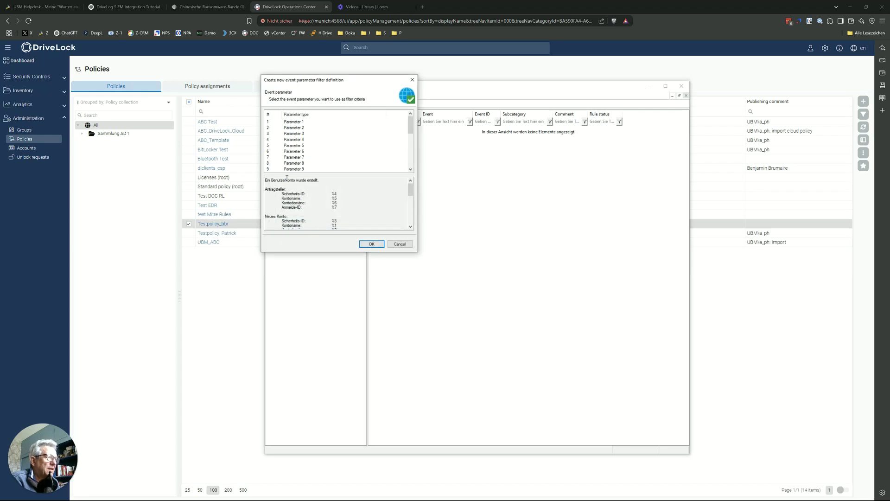
left_click_drag(280, 225, 338, 226)
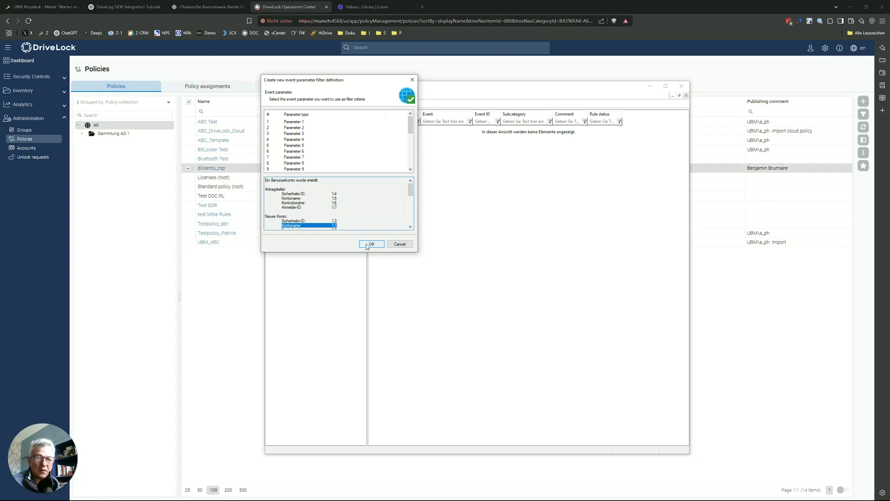
left_click(369, 245)
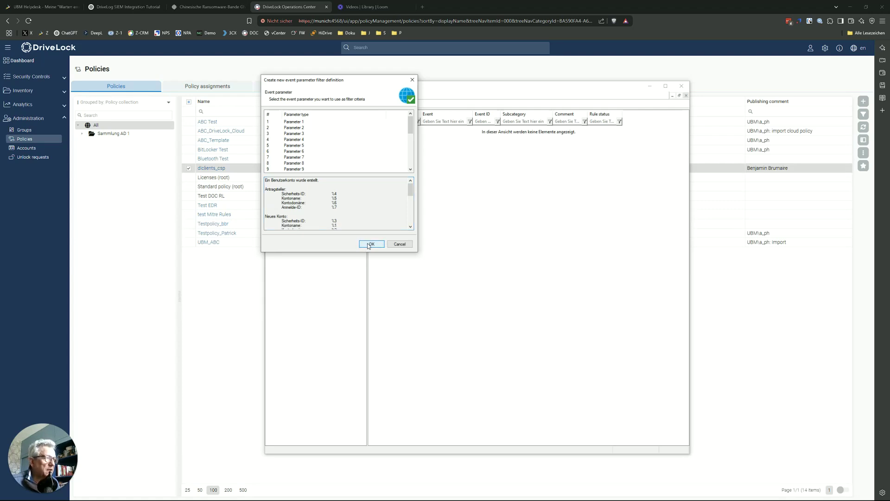
left_click(369, 245)
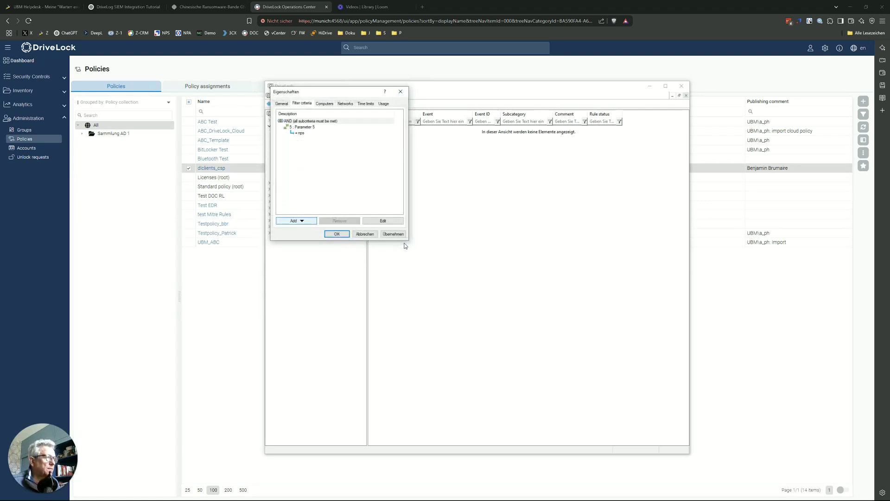
Save the event filter definition for event 4720 with its Parameter 5 criterion
left_click(336, 234)
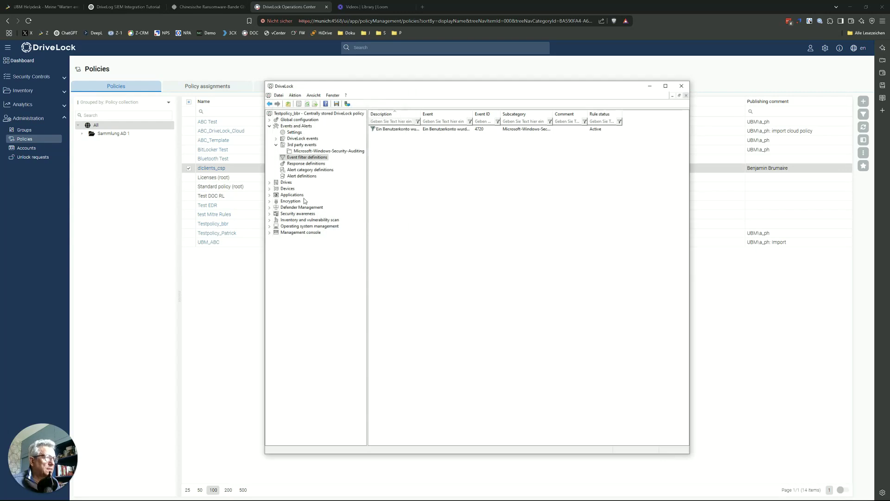
Create a response definition that executes a PowerShell script and describe it as "Benutzer löschen"
left_click(299, 165)
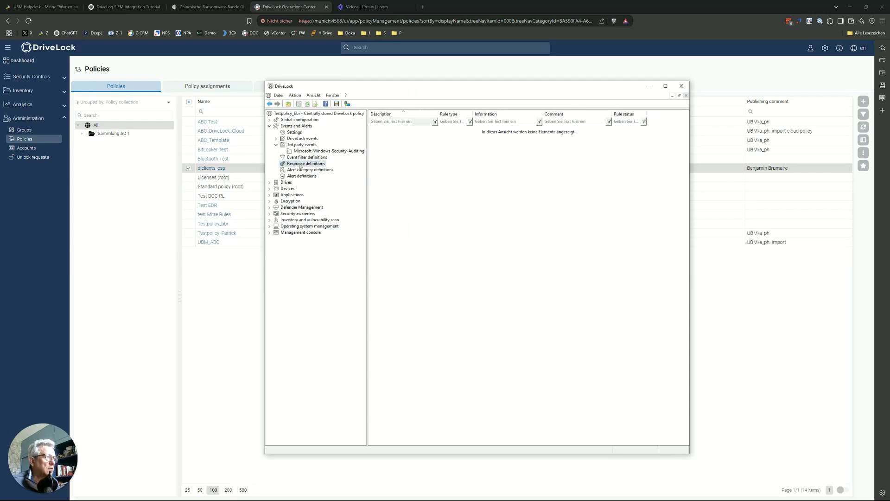
right_click(388, 151)
mouse_move(406, 156)
left_click(471, 156)
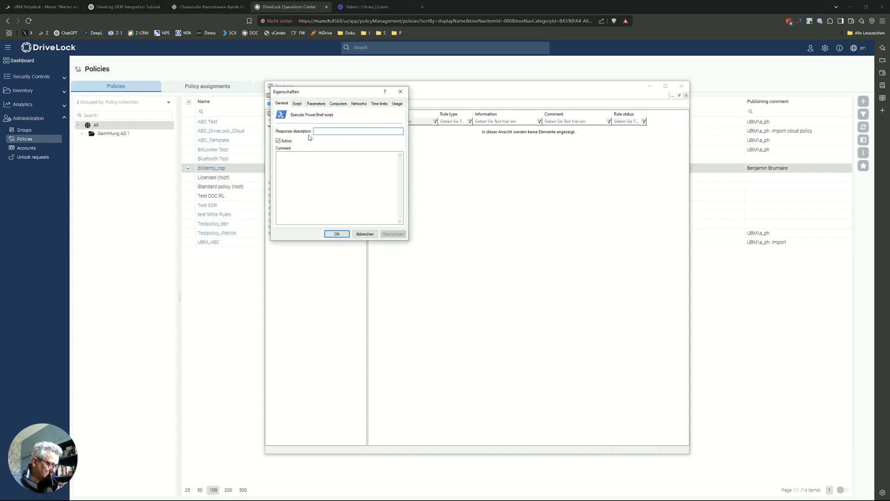
type("Benutzer löschen")
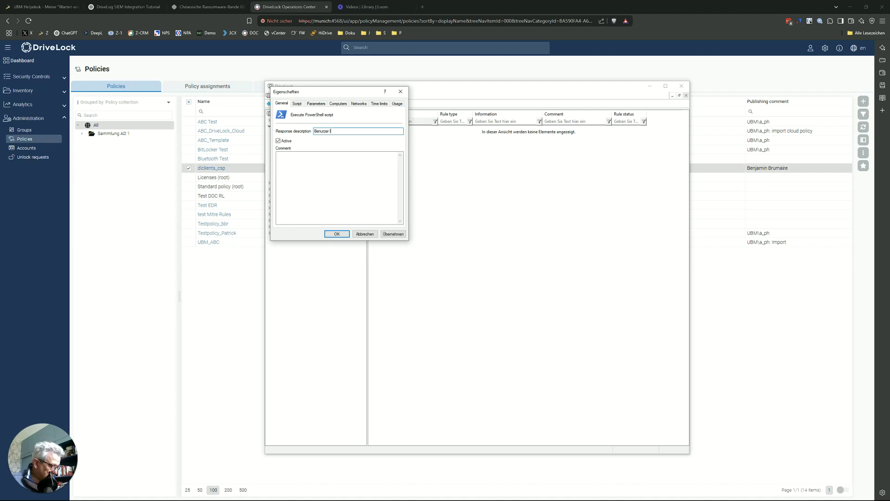
Paste the PowerShell script that sets $param to "%p1%", logs to bbr.txt and runs Remove-LocalUser, and highlight the "%p1%" value
left_click(296, 104)
key("ctrl+v")
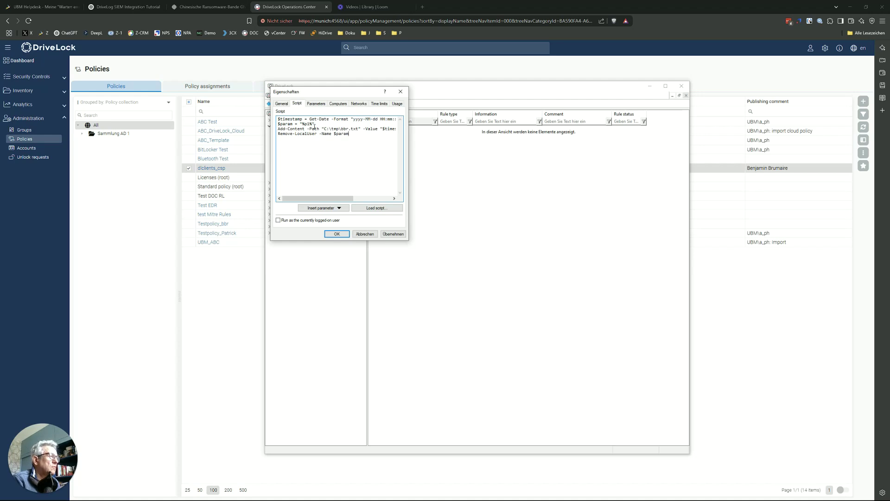
left_click_drag(300, 125, 316, 124)
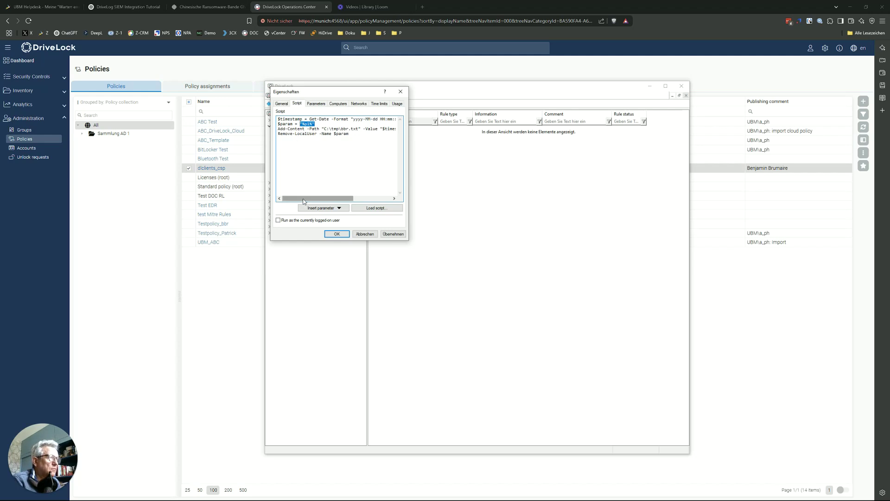
Add a text parameter named p1 to the response definition and save the definition
left_click_drag(303, 199, 280, 136)
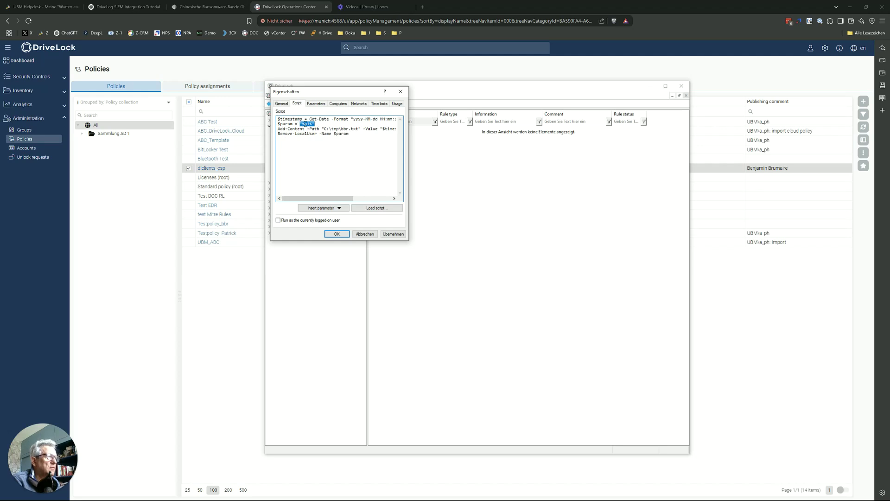
left_click(315, 104)
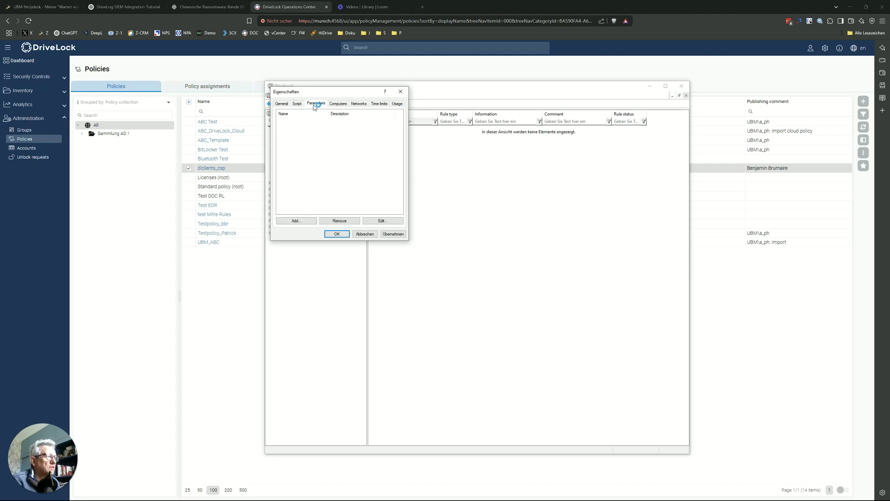
left_click(294, 221)
type("p")
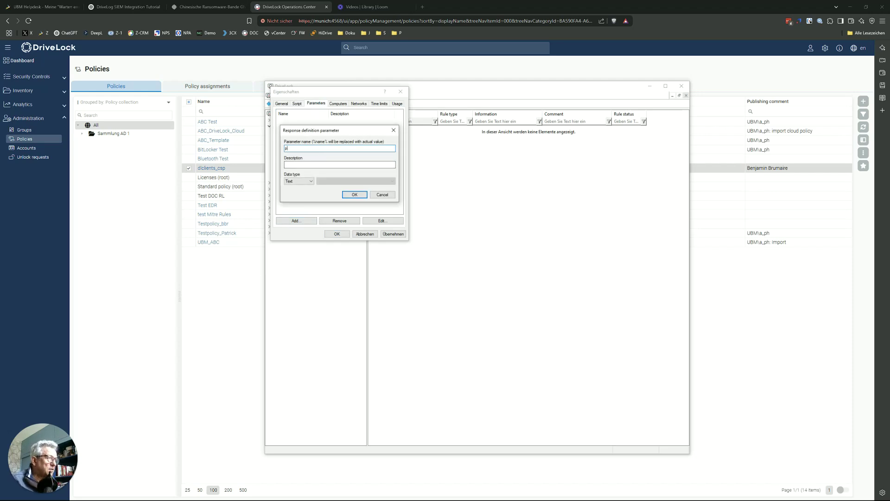
type("1")
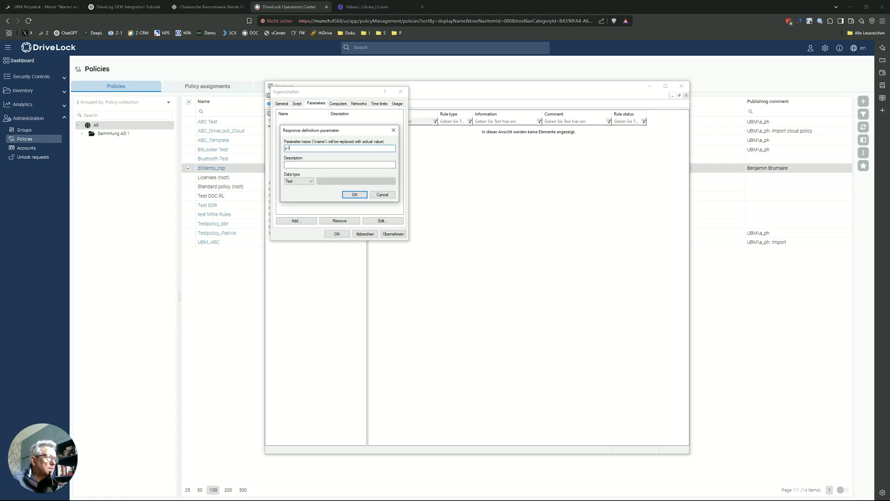
left_click(351, 195)
left_click(393, 234)
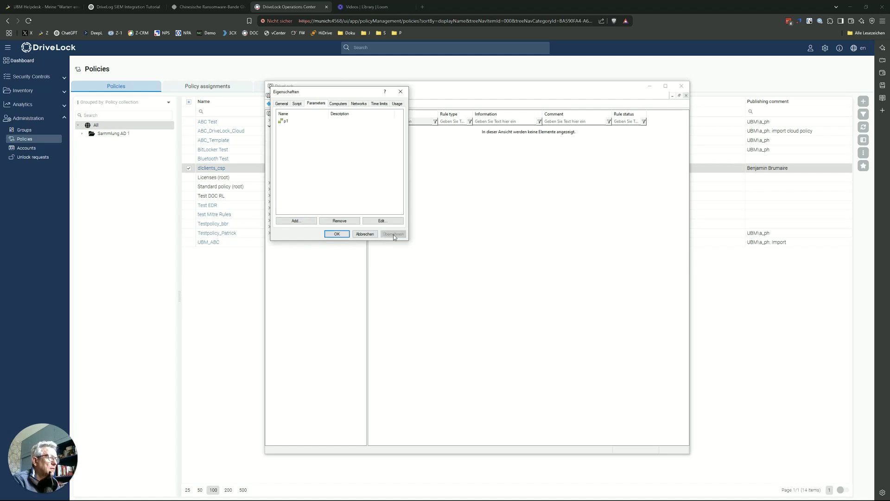
left_click(337, 234)
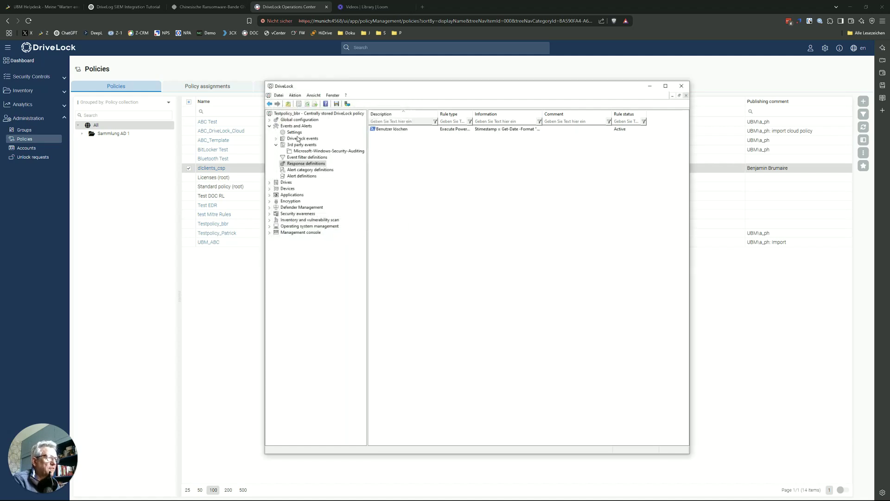
left_click(309, 170)
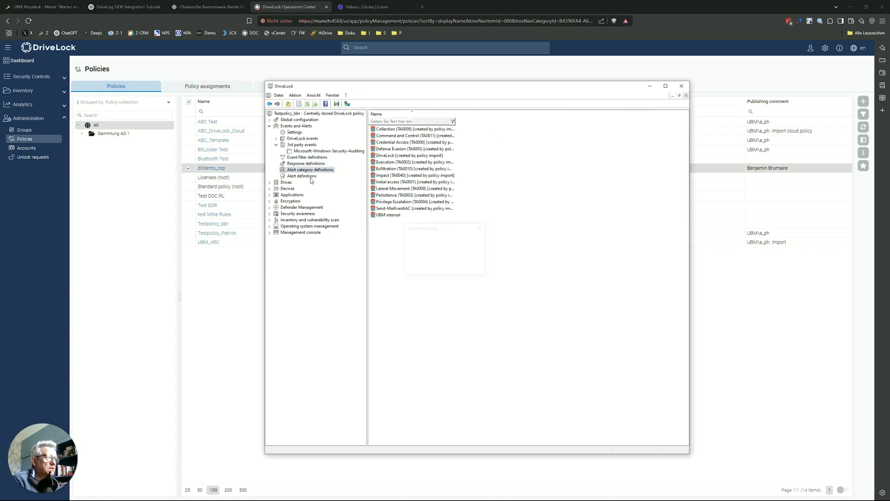
right_click(385, 240)
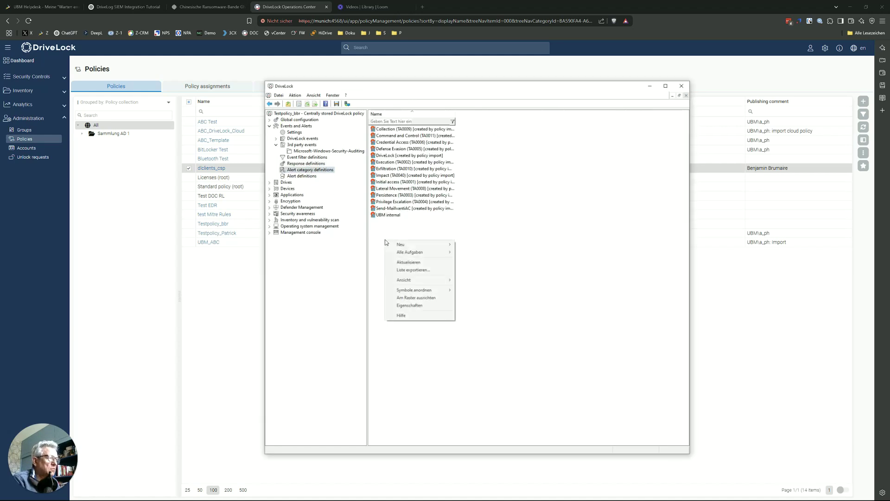
mouse_move(415, 246)
left_click(477, 245)
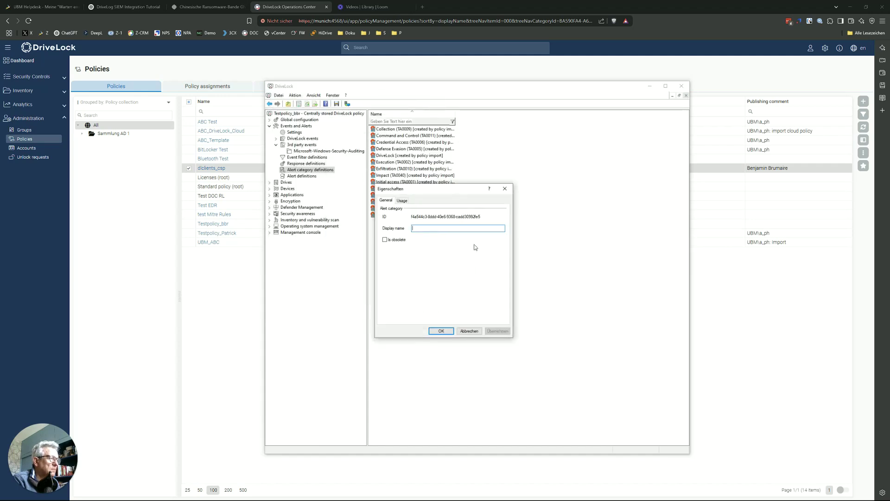
left_click(469, 331)
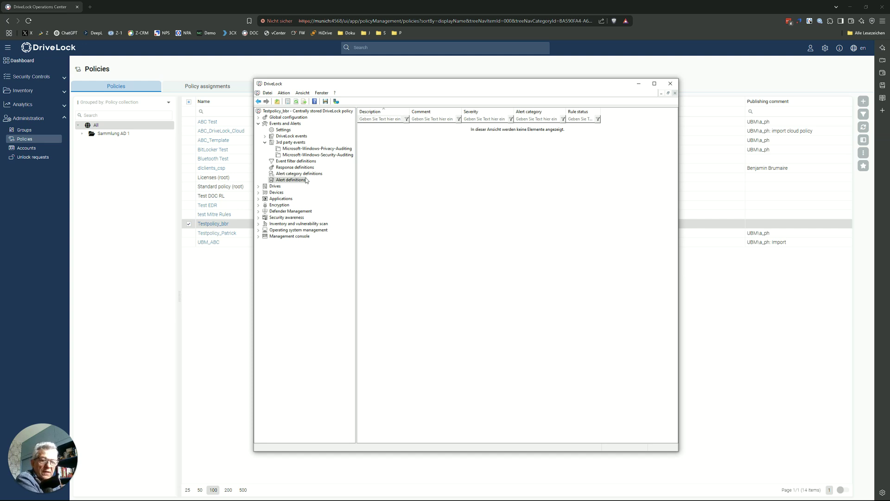
Create a new alert definition in Testpolicy_bbr with the description "Account angelegt und gelöscht"
right_click(384, 151)
mouse_move(439, 158)
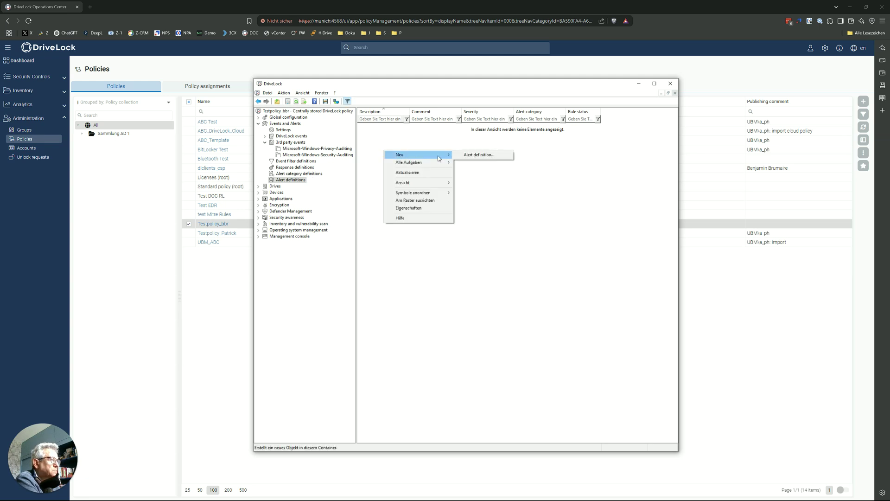
left_click(478, 155)
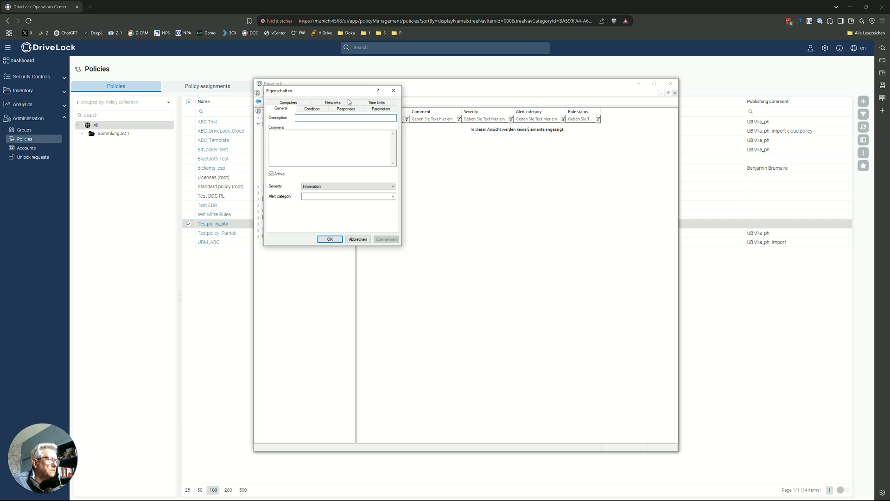
type("Account angelegt und gelöscht")
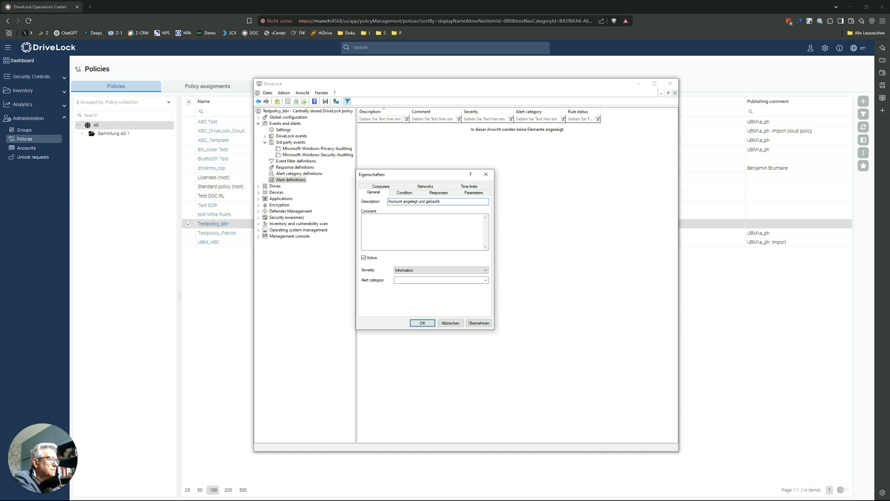
Set the alert definition's severity to Critical and its alert category to UBM internal
left_click(417, 271)
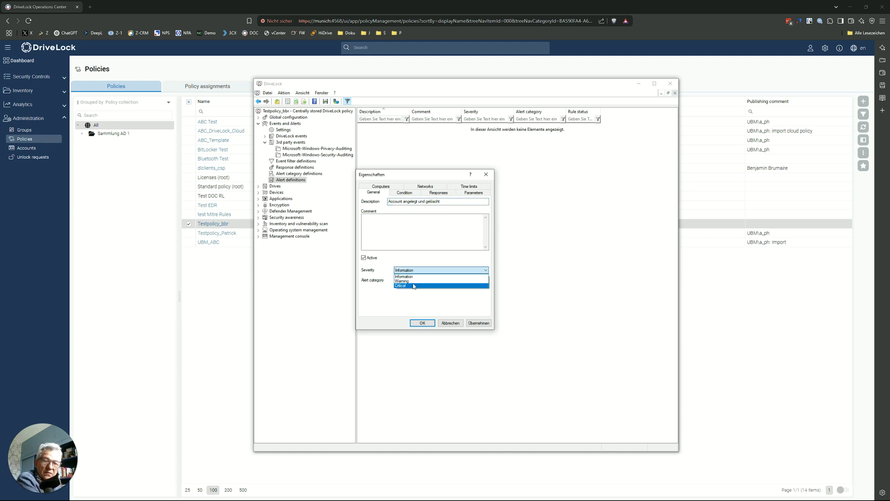
left_click(413, 285)
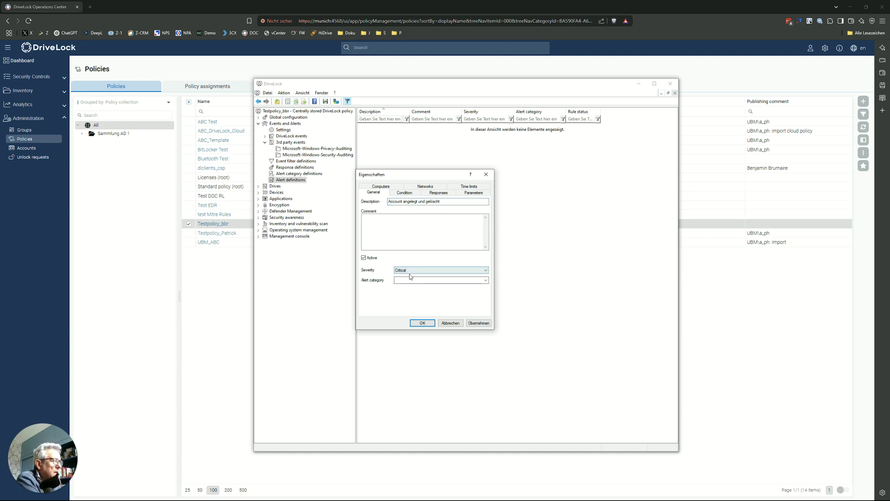
key("Tab")
left_click(486, 280)
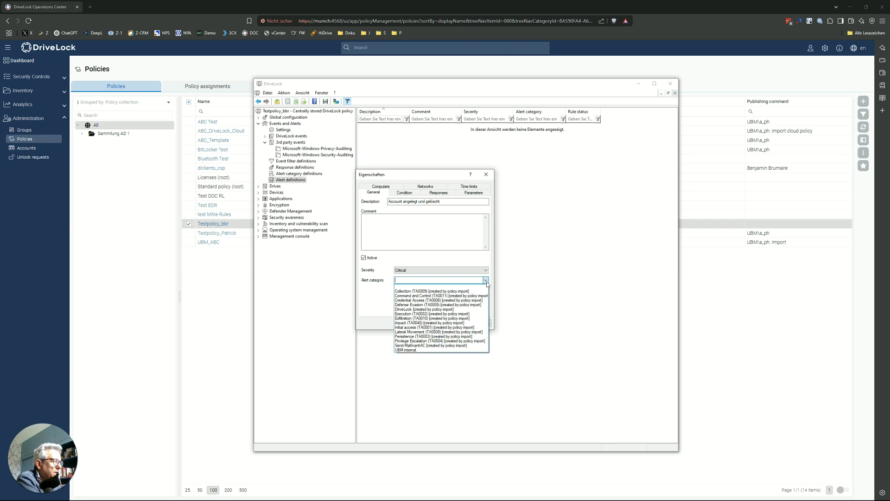
left_click(404, 348)
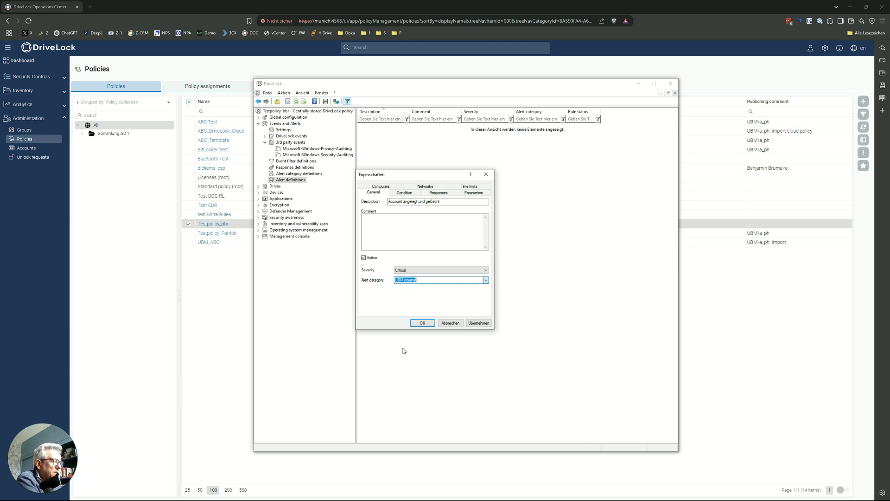
Add the event filter definition for event 4720 to the alert's AND condition
left_click(410, 194)
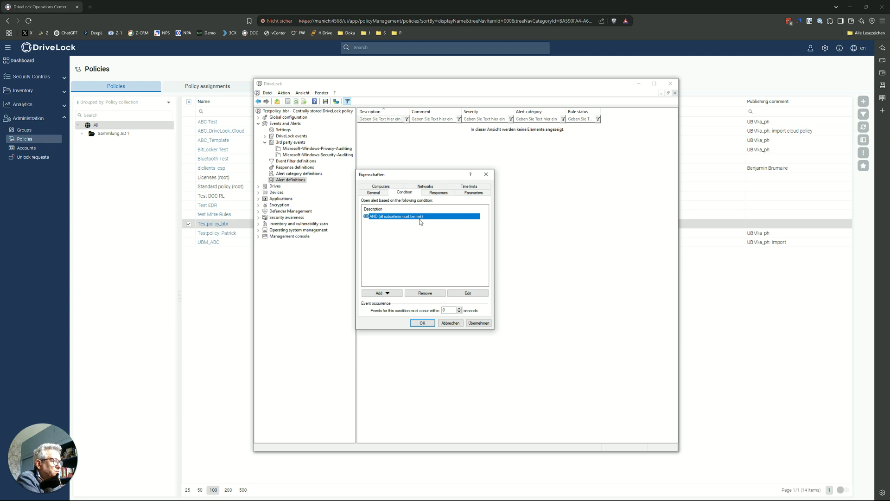
left_click(387, 293)
left_click(393, 302)
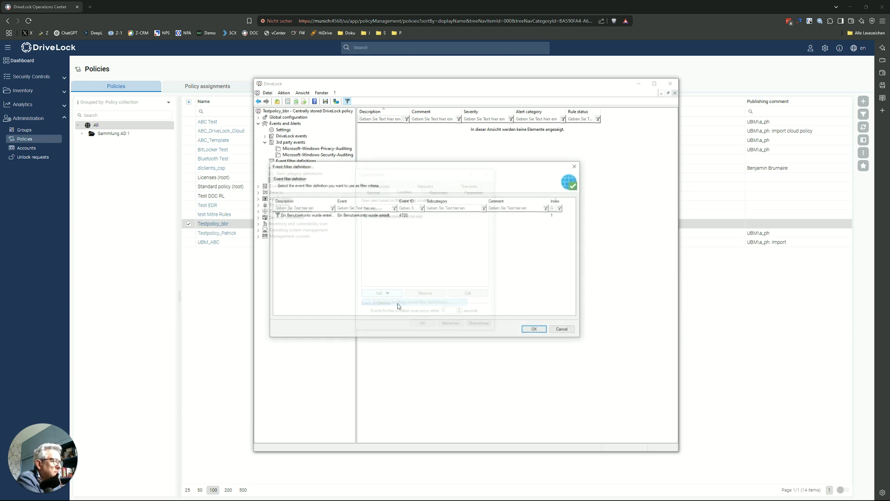
left_click(319, 216)
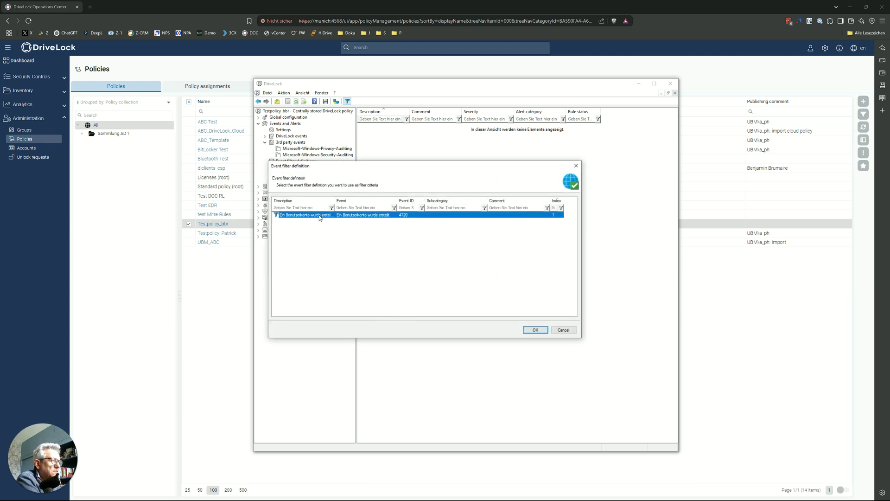
left_click(535, 329)
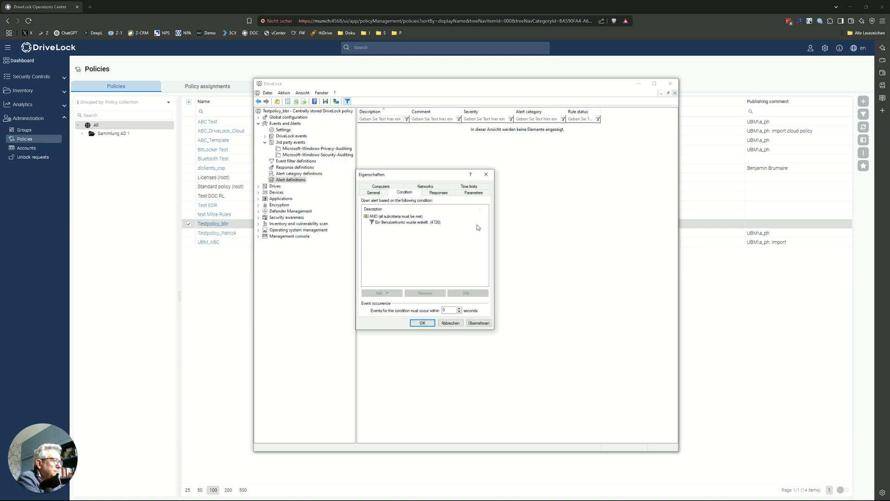
Assign the "Benutzer löschen" response to the alert definition
left_click(437, 193)
left_click(394, 310)
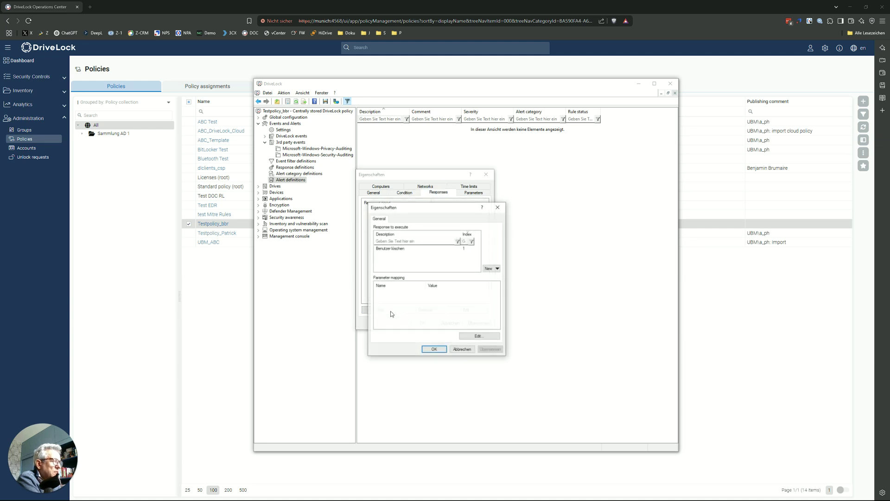
left_click(396, 250)
left_click(438, 349)
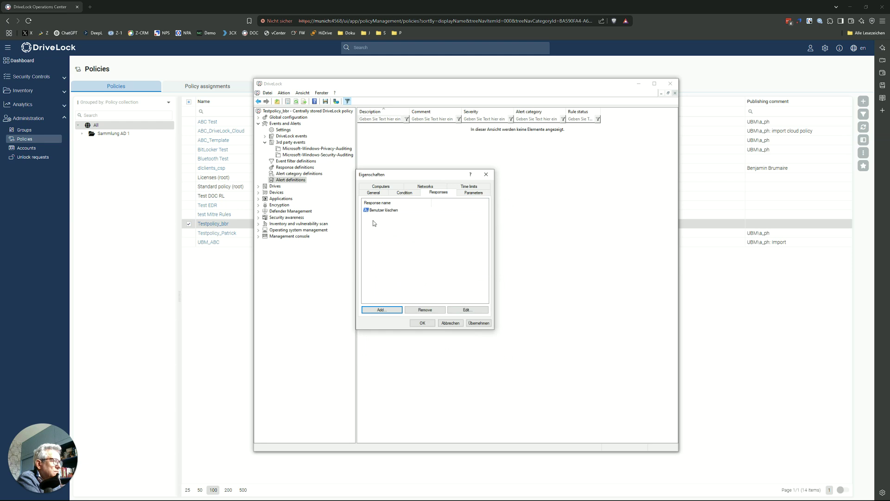
Add a parameter named username to the alert definition
left_click(472, 193)
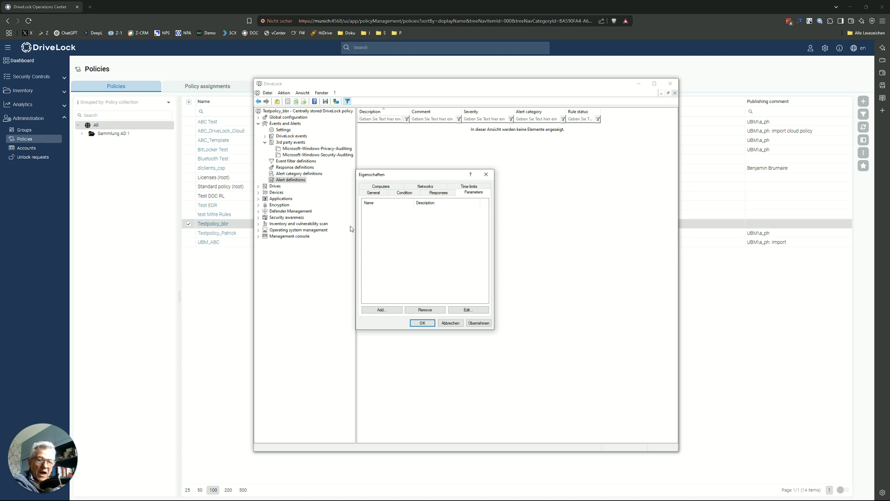
left_click(384, 310)
type("us")
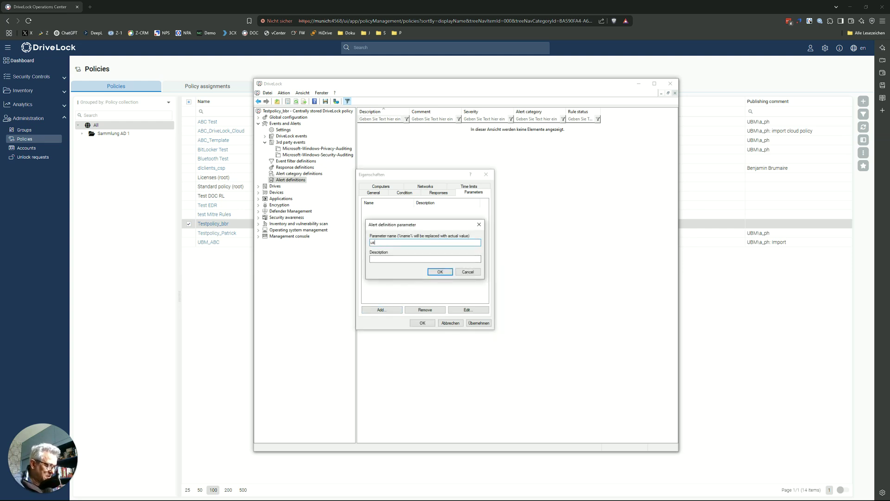
type("ername")
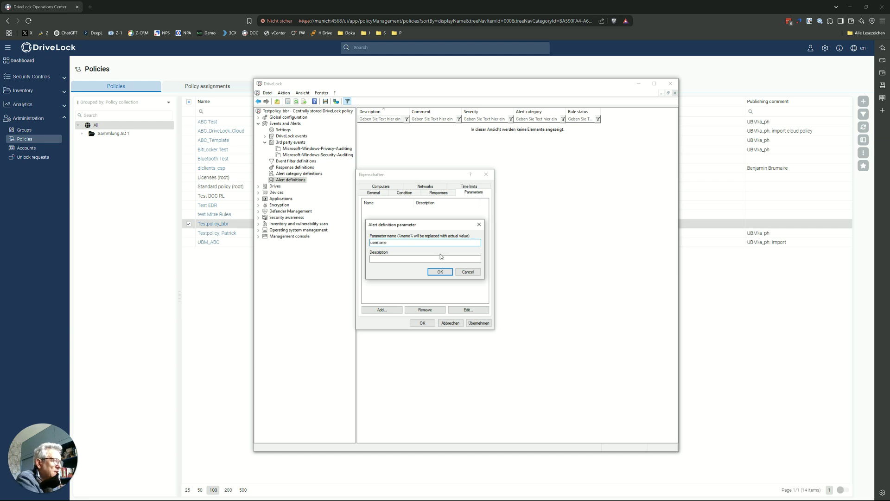
left_click(438, 271)
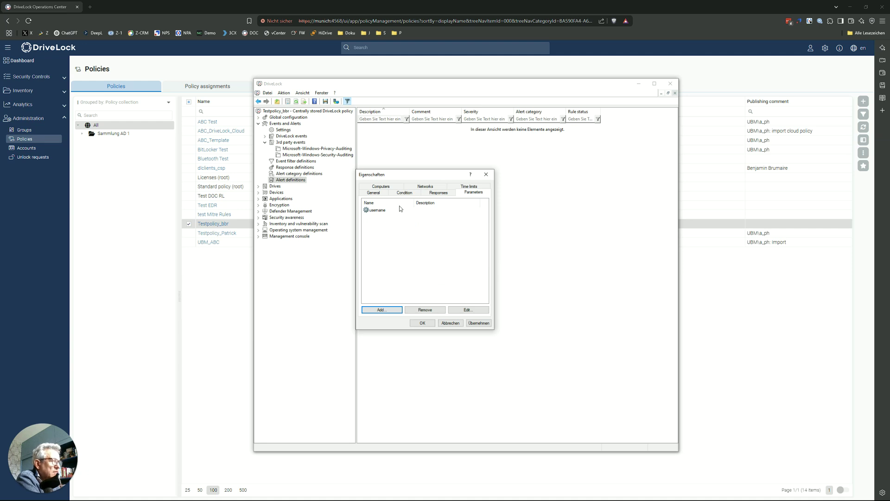
Map the alert parameter username to event Parameter 1 in the event 4720 criterion of the alert condition
left_click(404, 192)
left_click(408, 222)
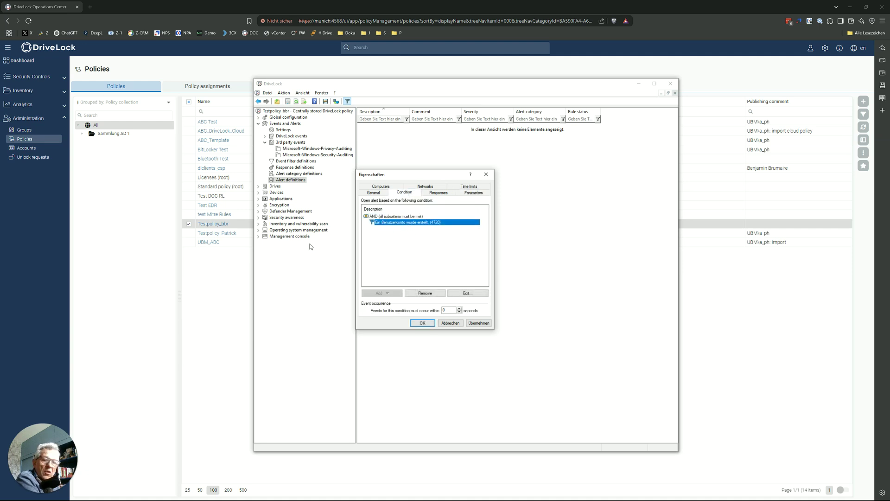
left_click(466, 292)
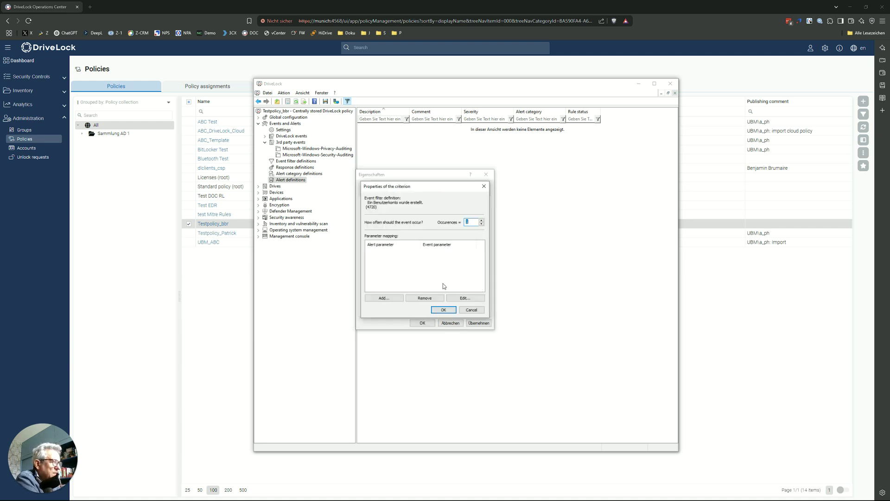
left_click(389, 299)
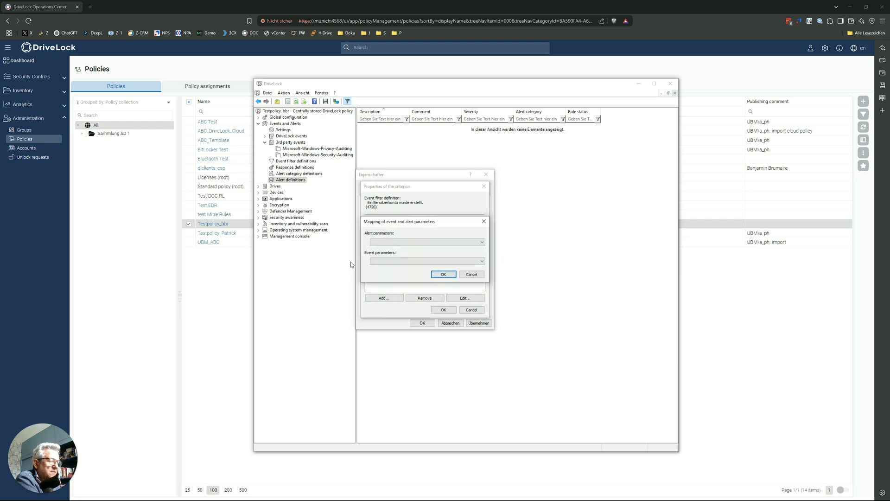
left_click(416, 243)
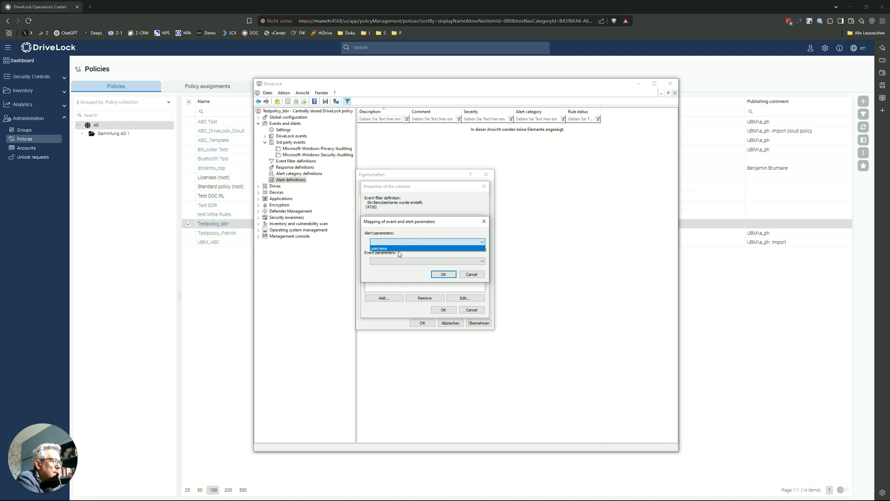
left_click(399, 250)
left_click(397, 261)
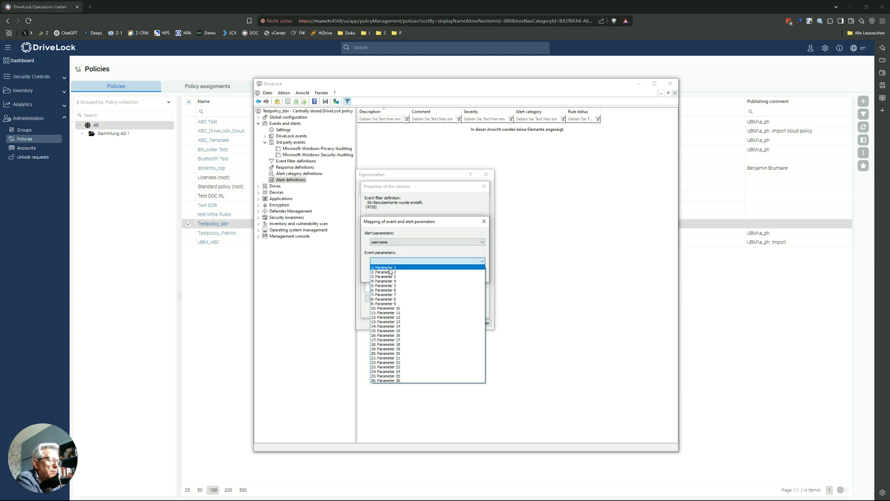
left_click(389, 267)
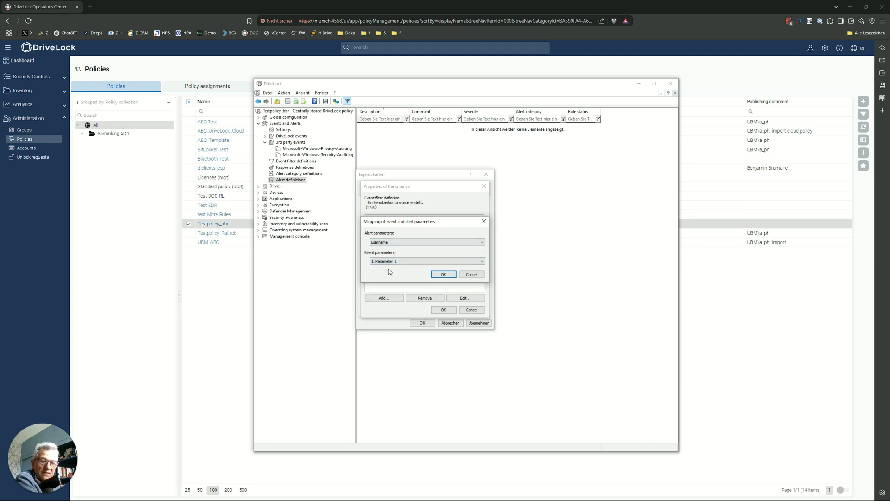
left_click(444, 274)
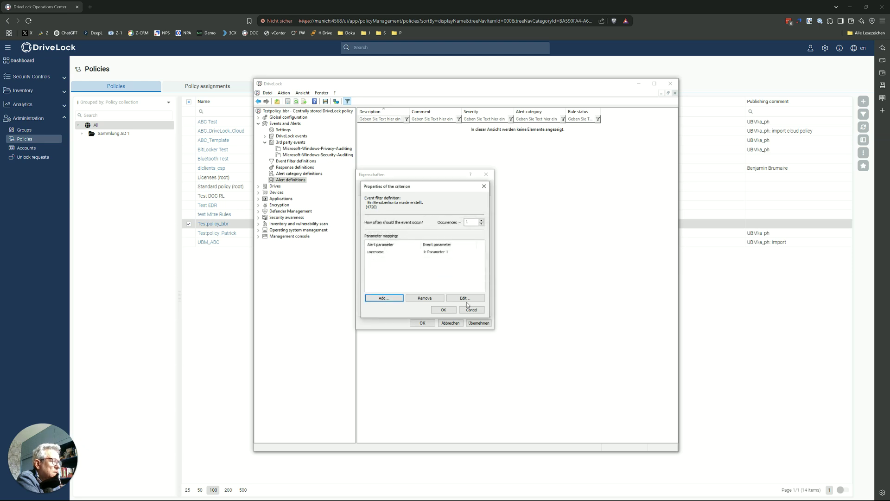
left_click(443, 309)
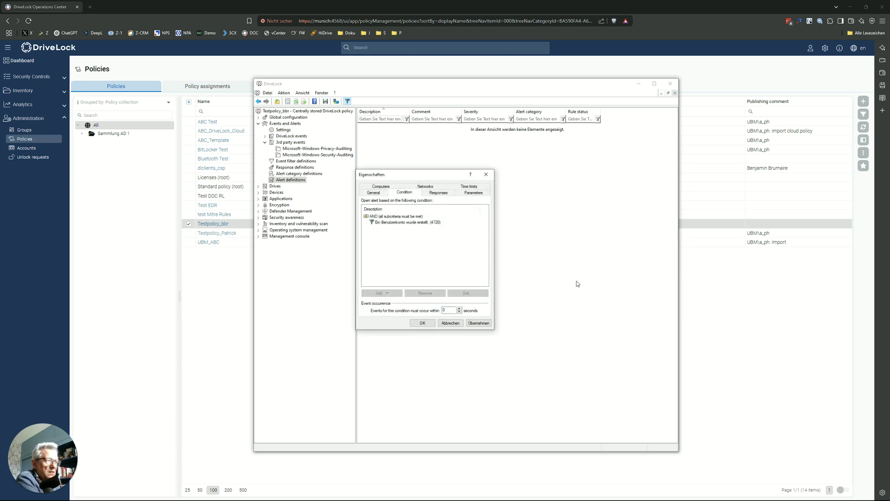
Map parameter p1 of the alert's "Benutzer löschen" response to the actual value of alert parameter username
left_click(442, 193)
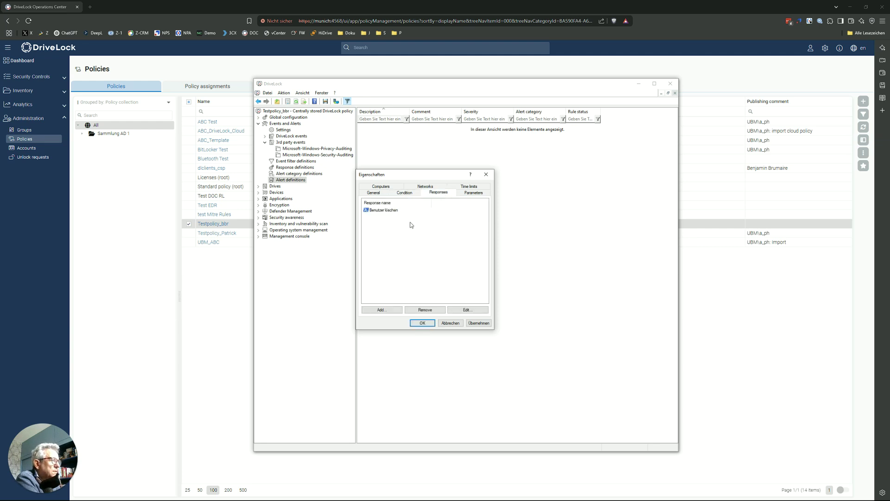
left_click(383, 211)
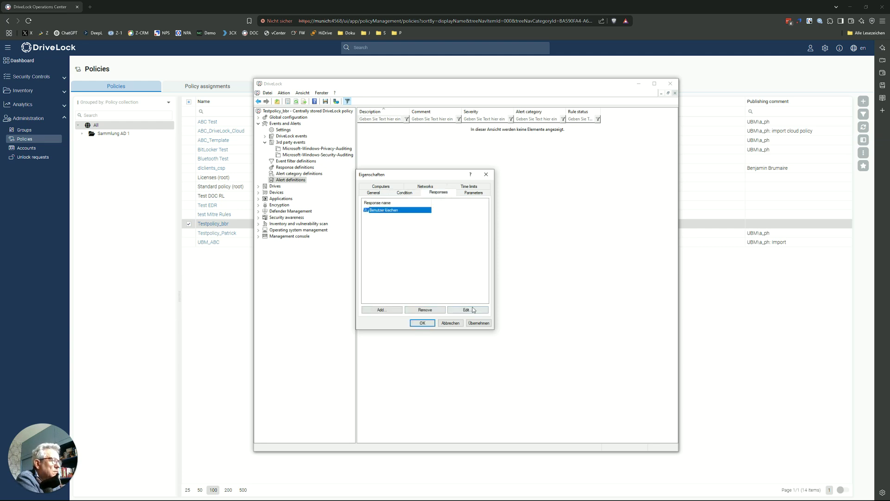
left_click(468, 309)
left_click(382, 294)
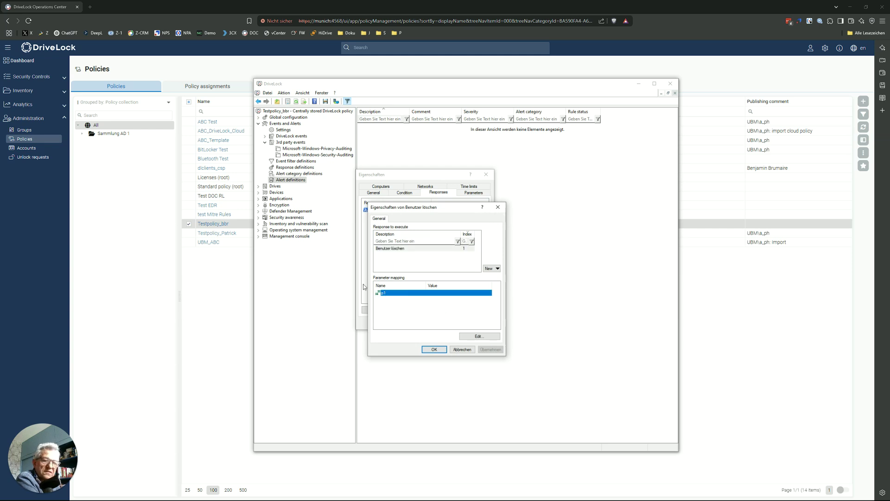
left_click(478, 337)
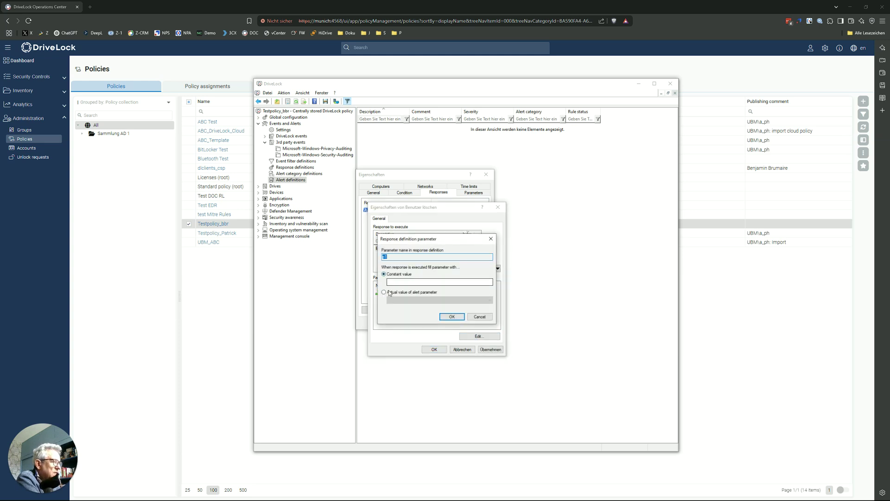
left_click(391, 293)
left_click(414, 300)
left_click(401, 307)
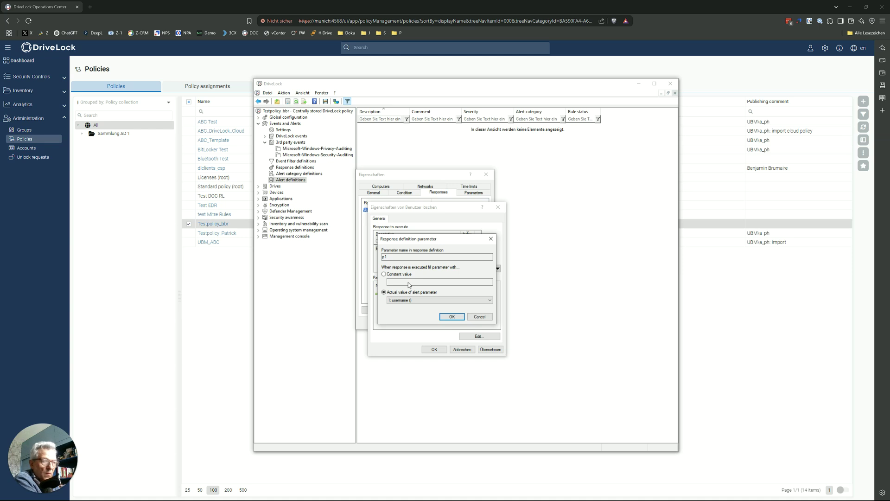
left_click(456, 316)
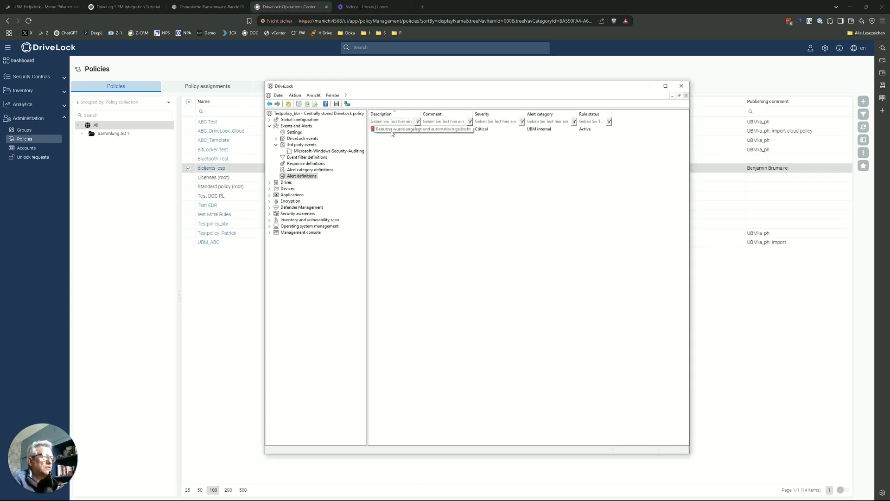
Return to the Operations Center and show the Alerts dashboard
left_click(227, 280)
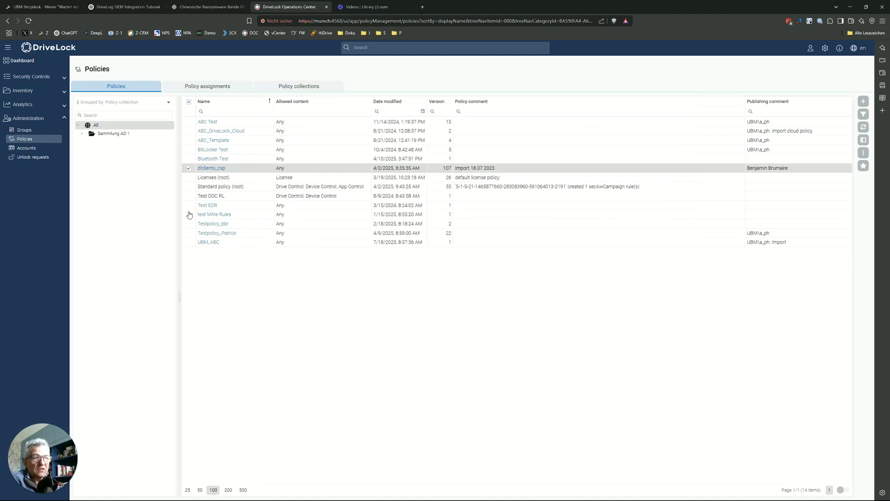
left_click(29, 77)
left_click(22, 60)
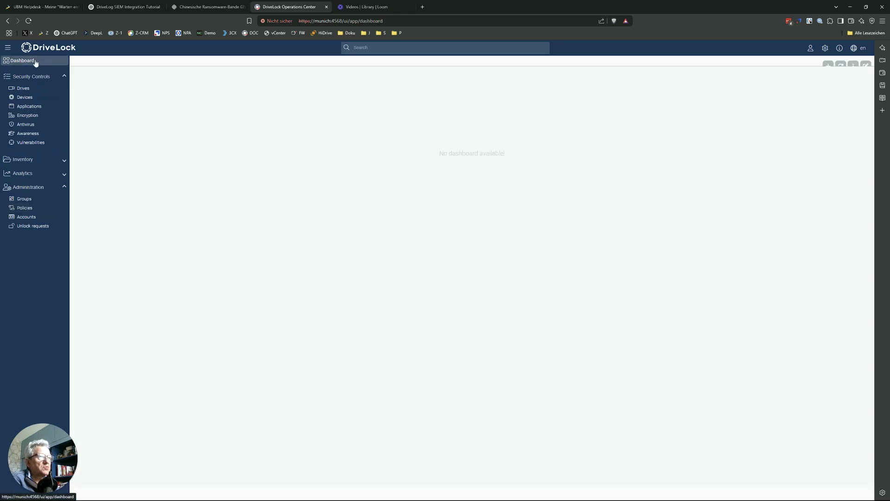
left_click(35, 62)
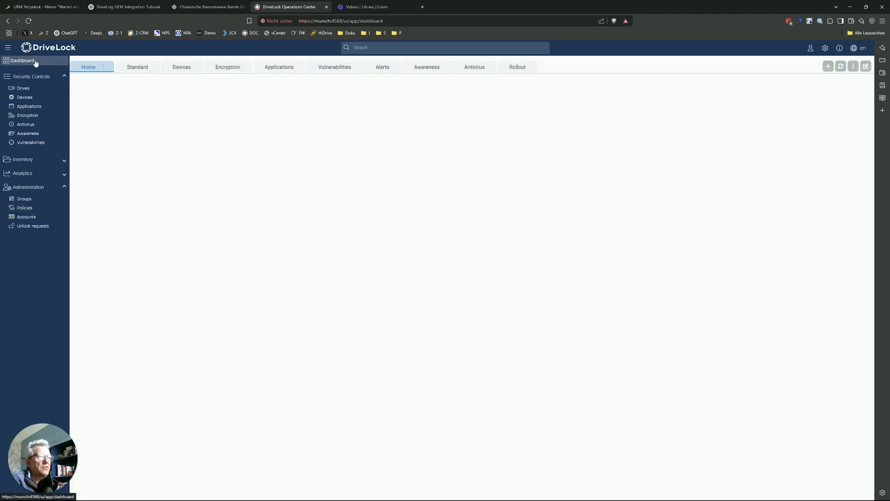
left_click(371, 69)
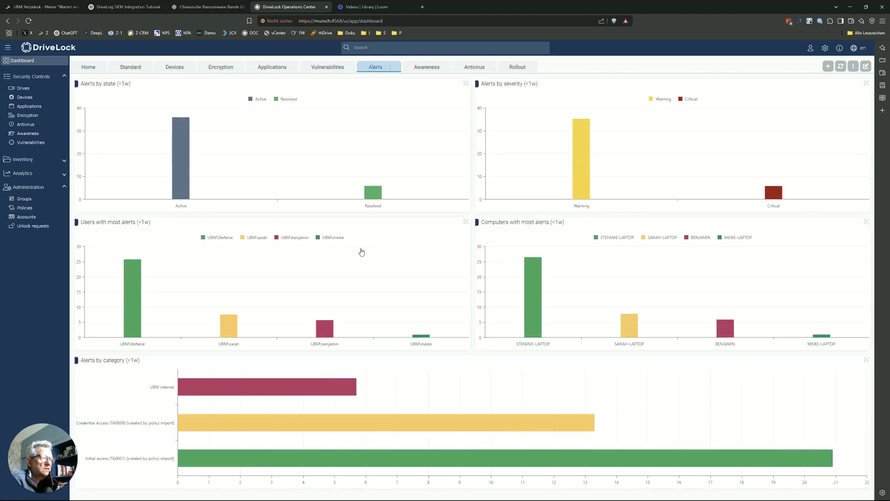
List the alerts in the UBM internal category and examine the details of the newest "Local Benutzer added" alert
left_click(235, 385)
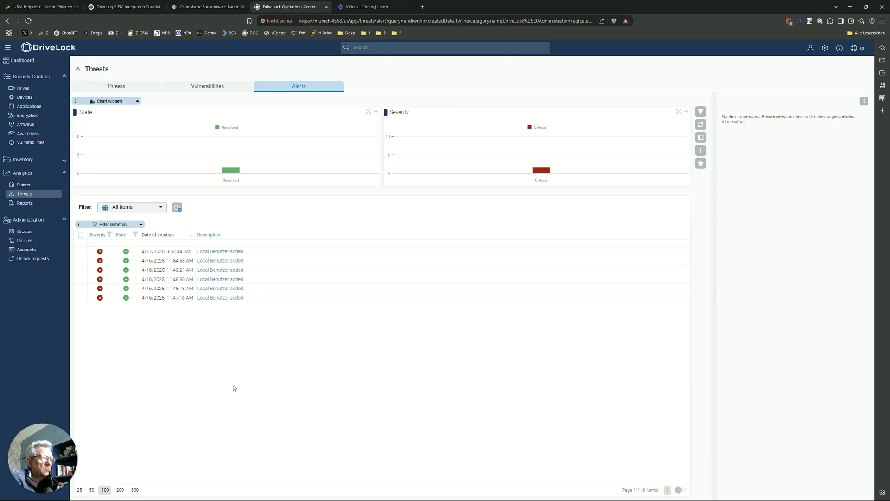
left_click(156, 252)
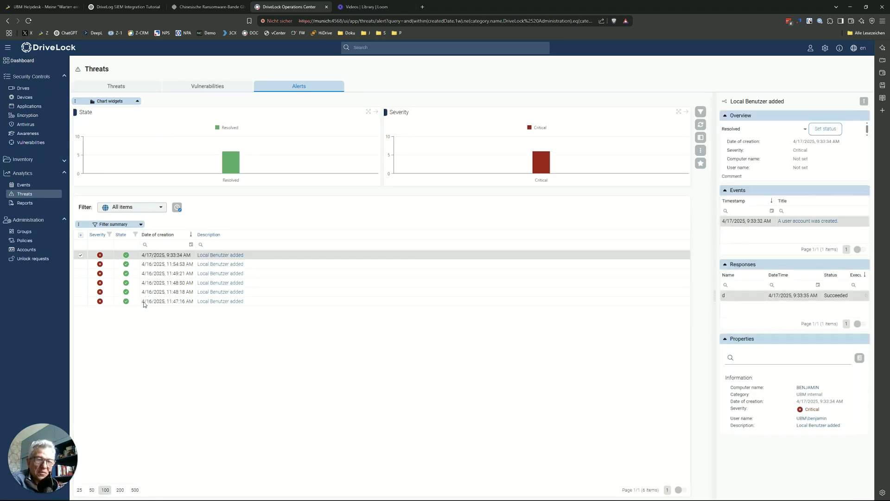
left_click(239, 254)
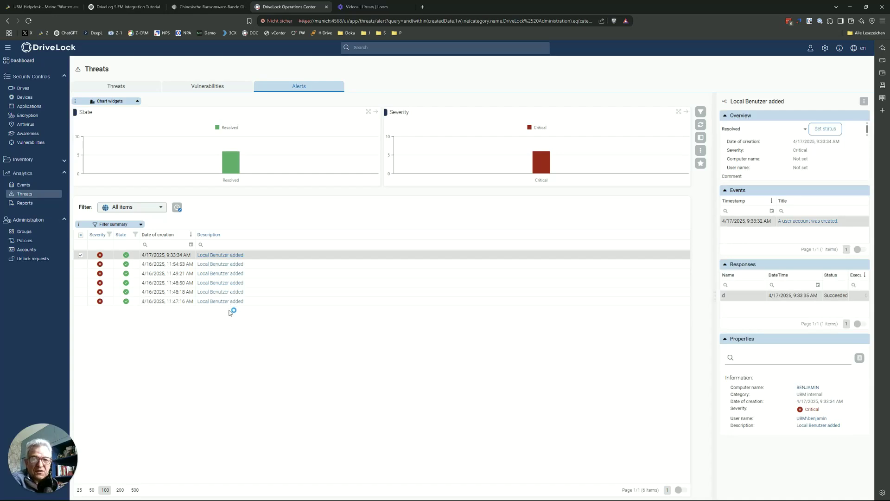